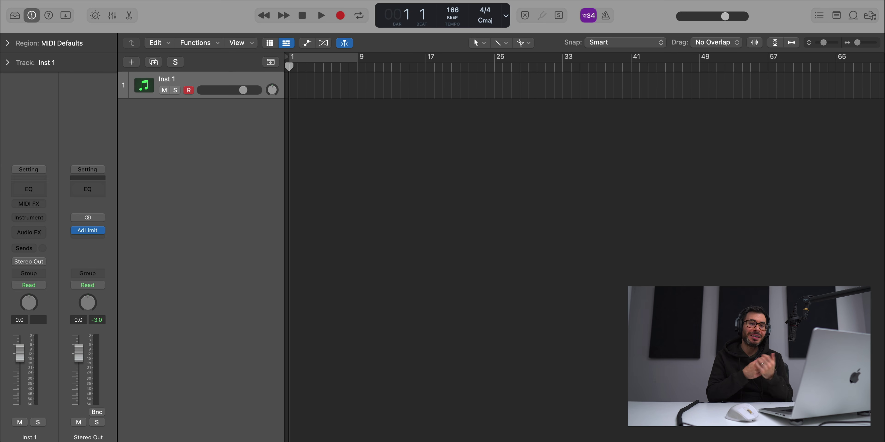
# Step: Load the Eazy Drum Kit user patch on the instrument track and expand its track stack to show the individual drum tracks
pyautogui.click(15, 15)
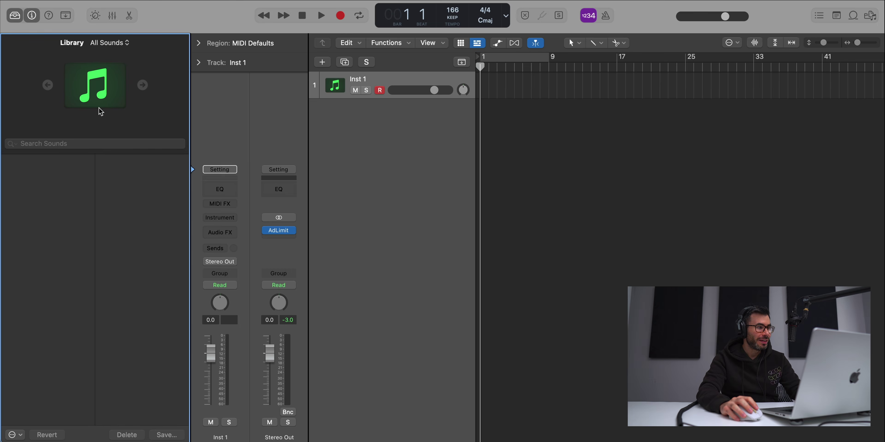
pyautogui.click(55, 160)
pyautogui.click(114, 160)
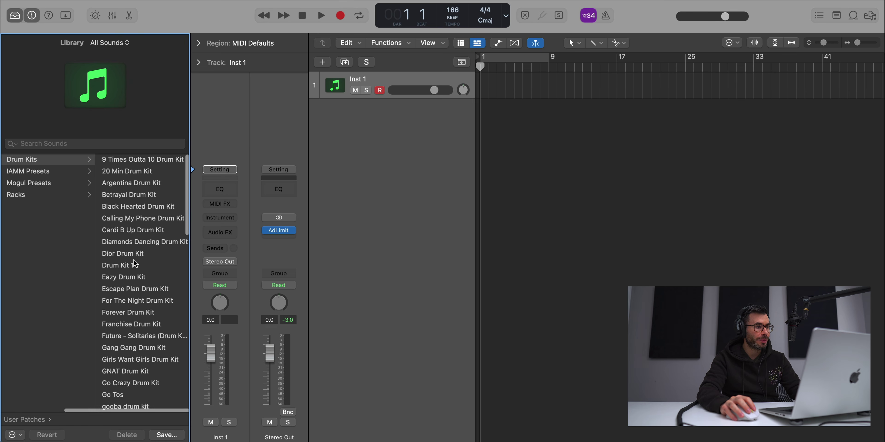
pyautogui.click(136, 277)
pyautogui.click(15, 15)
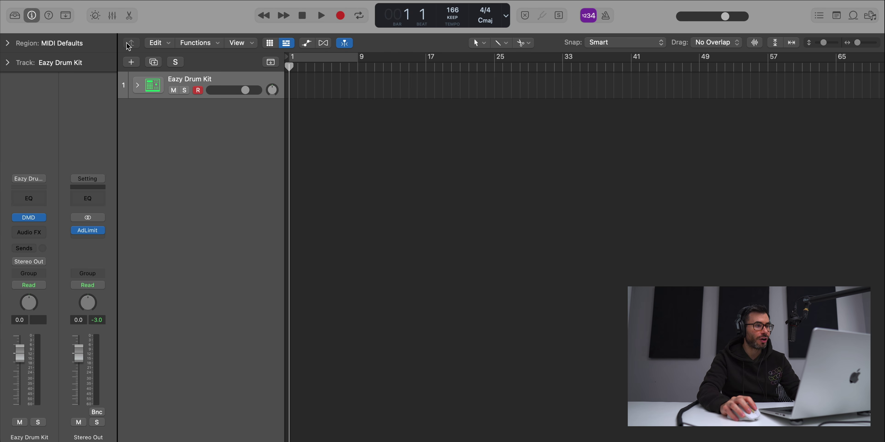
pyautogui.click(138, 85)
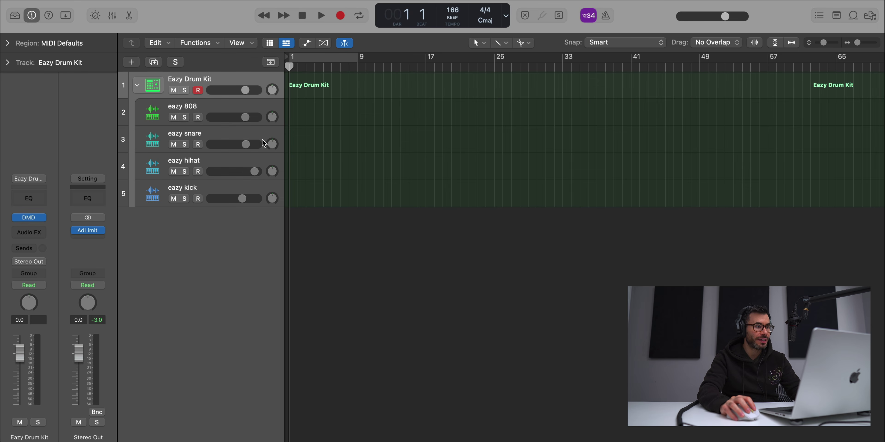
# Step: Create a pattern region on the eazy snare track with a hit on step 9, and play it in a cycle set to the region
pyautogui.rightClick(295, 146)
pyautogui.click(304, 159)
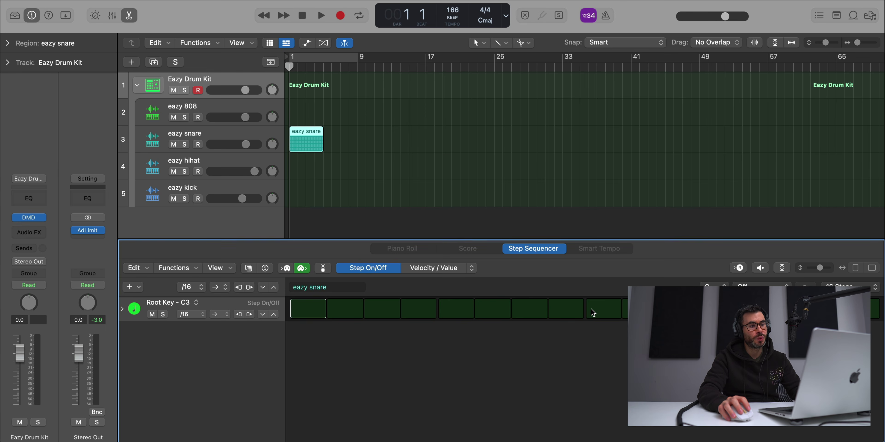
pyautogui.press('space')
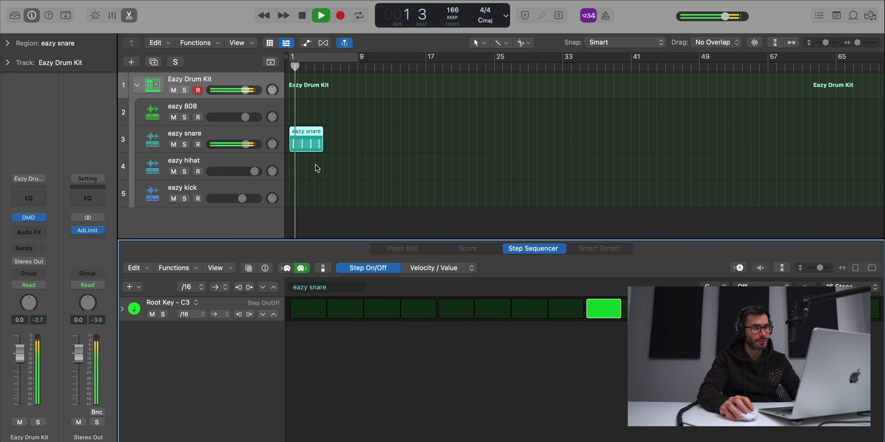
pyautogui.press('super+u')
pyautogui.press('space')
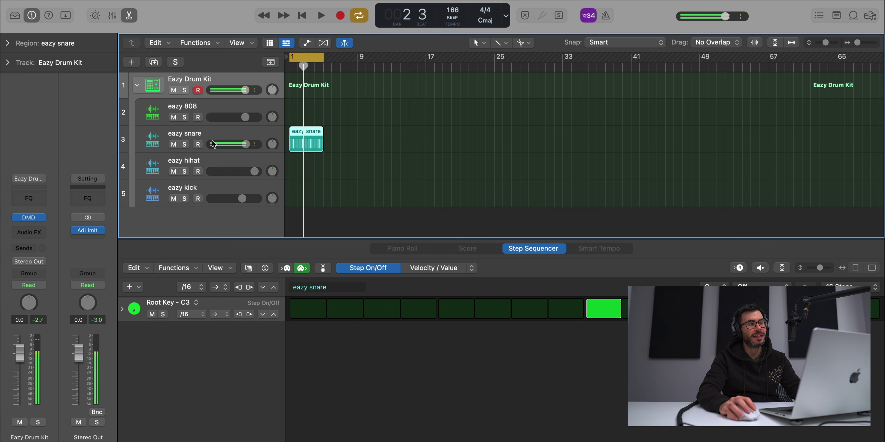
# Step: Inspect the eazy snare sample in its Quick Sampler and close the plug-in window
pyautogui.click(216, 132)
pyautogui.click(30, 206)
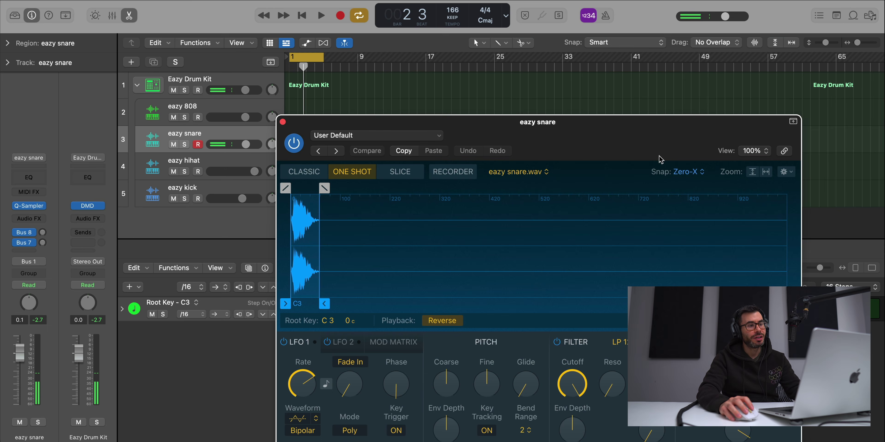
pyautogui.moveTo(619, 141); pyautogui.dragTo(538, 41)
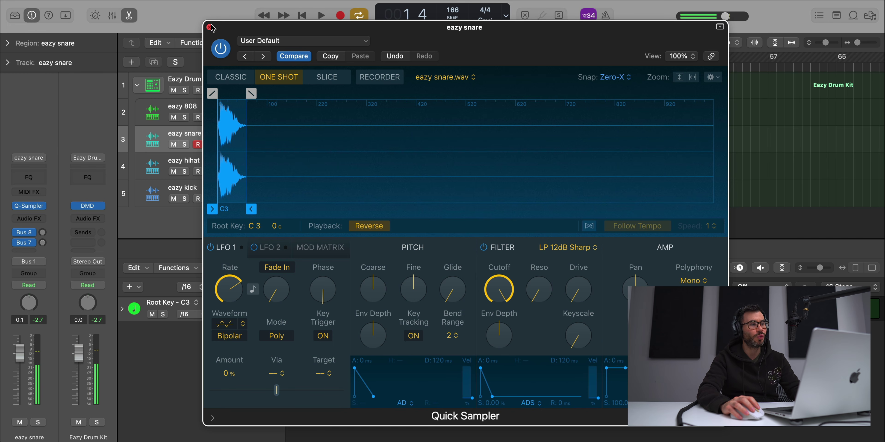
pyautogui.click(209, 28)
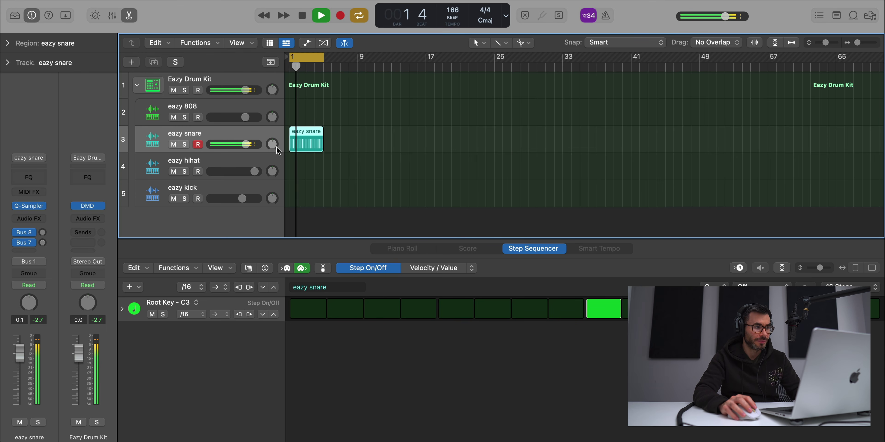
# Step: Create a pattern region on the eazy hihat track with every step on, and set its row step rate to /8
pyautogui.rightClick(295, 173)
pyautogui.click(309, 185)
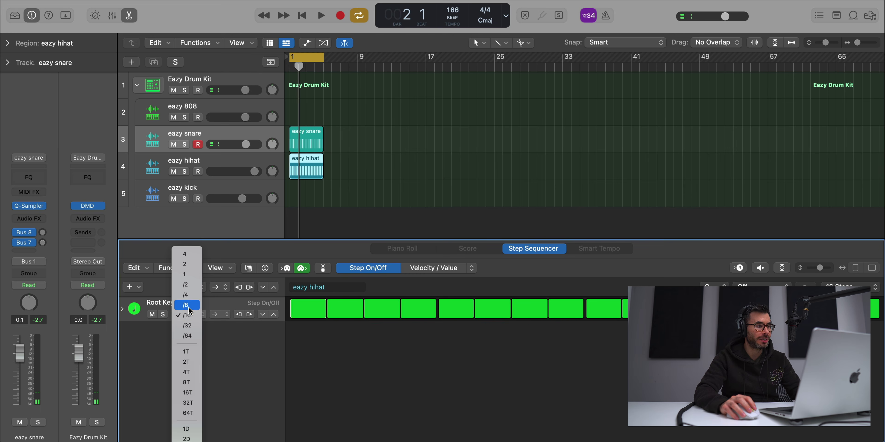
pyautogui.click(190, 315)
pyautogui.click(185, 303)
pyautogui.press('space')
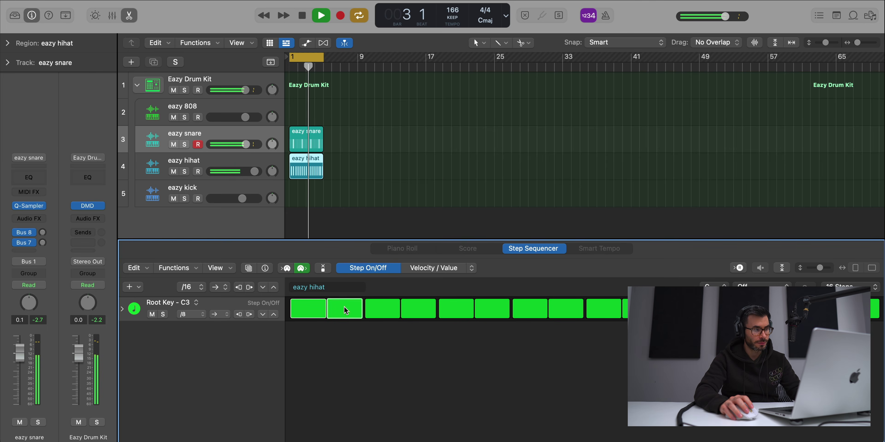
pyautogui.press('x')
pyautogui.press('x')
pyautogui.press('space')
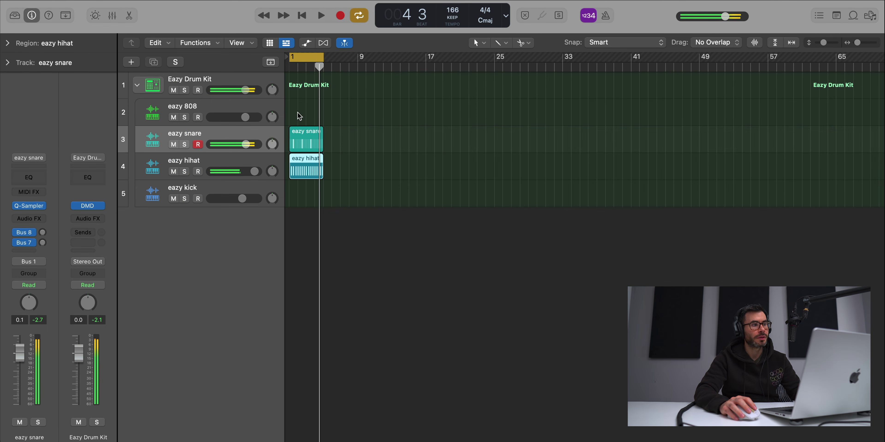
# Step: Create a MIDI region on the eazy 808 track with a B2 note at the start of bar 1, shortened to an eighth note
pyautogui.rightClick(295, 110)
pyautogui.click(324, 118)
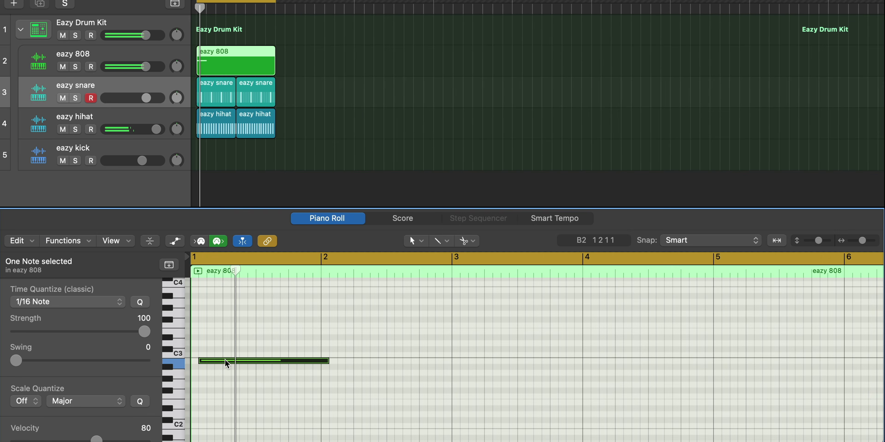
pyautogui.moveTo(227, 363); pyautogui.dragTo(218, 363)
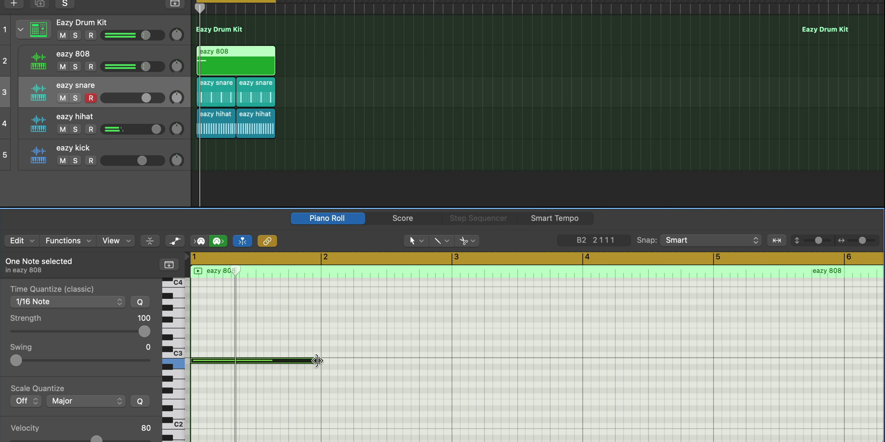
pyautogui.moveTo(319, 359); pyautogui.dragTo(206, 361)
# Step: Add four more eighth-length B2 notes to the 808 region, two within bar 1 and two back to back from bar 2
pyautogui.keyDown('super'); pyautogui.click(244, 361); pyautogui.keyUp('super')
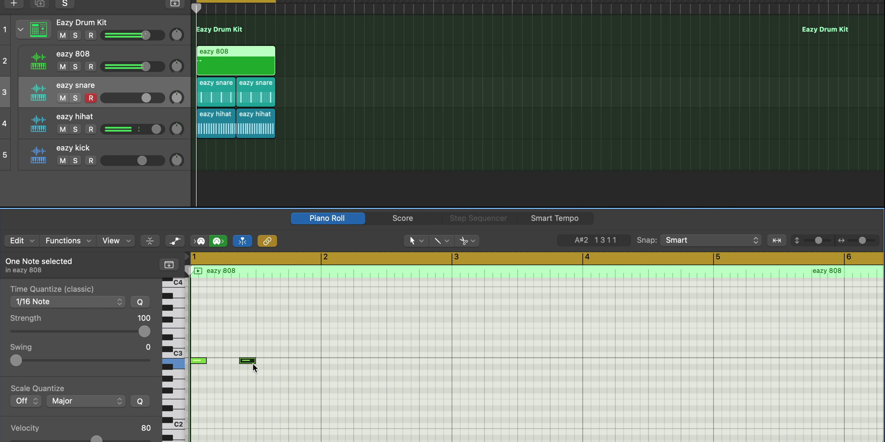
pyautogui.keyDown('super'); pyautogui.click(296, 361); pyautogui.keyUp('super')
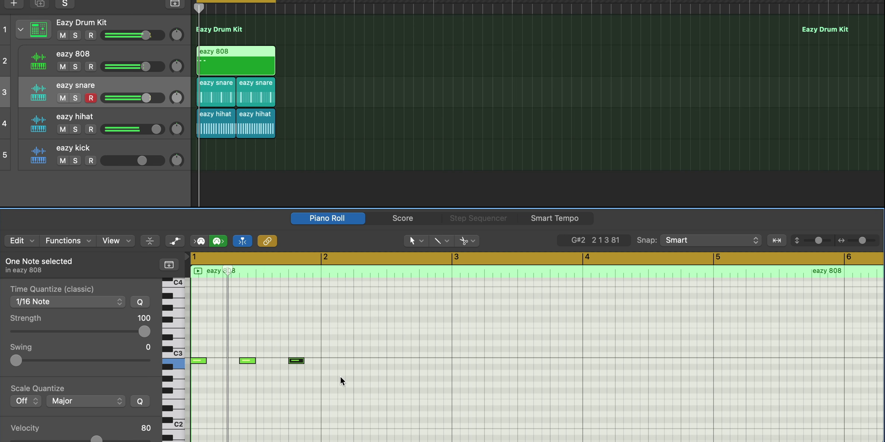
pyautogui.keyDown('super'); pyautogui.click(324, 361); pyautogui.keyUp('super')
pyautogui.keyDown('super'); pyautogui.click(342, 361); pyautogui.keyUp('super')
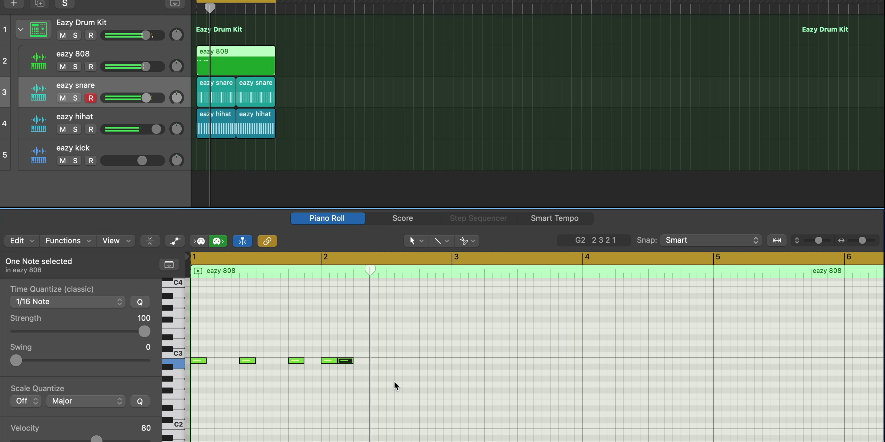
# Step: Repeat the five 808 notes from bar 3 and raise the copies to D#3
pyautogui.moveTo(390, 381); pyautogui.dragTo(193, 342)
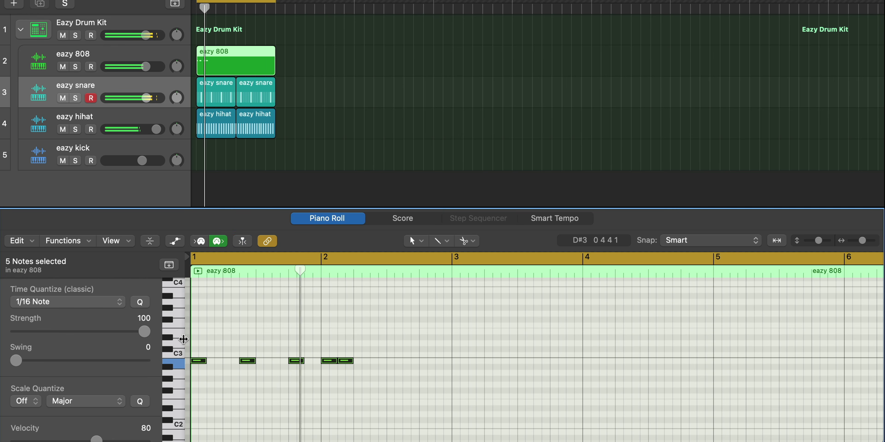
pyautogui.press('super+r')
pyautogui.click(183, 339)
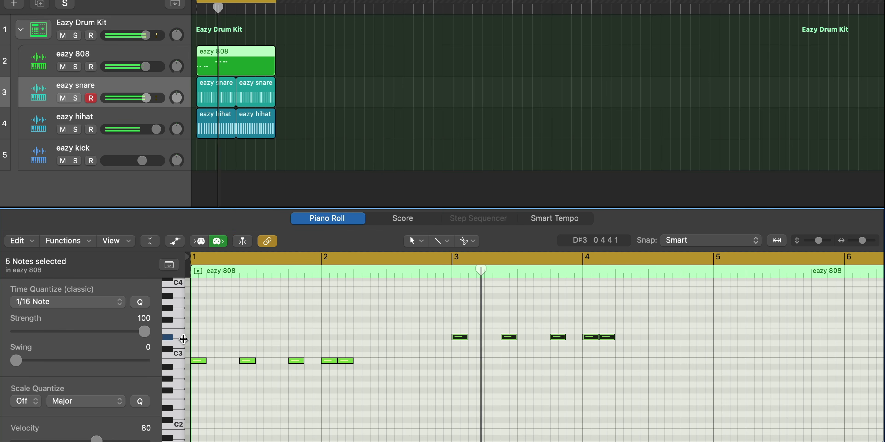
pyautogui.press('space')
# Step: Repeat the D#3 note group from bar 5 and transpose the copies up two semitones to F3
pyautogui.keyDown('ctrl'); pyautogui.keyDown('alt'); pyautogui.click(287, 341); pyautogui.keyUp('alt'); pyautogui.keyUp('ctrl')
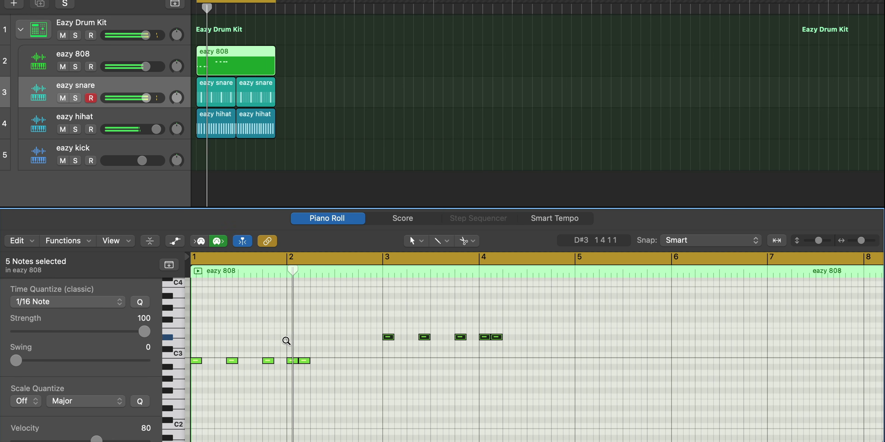
pyautogui.press('super+r')
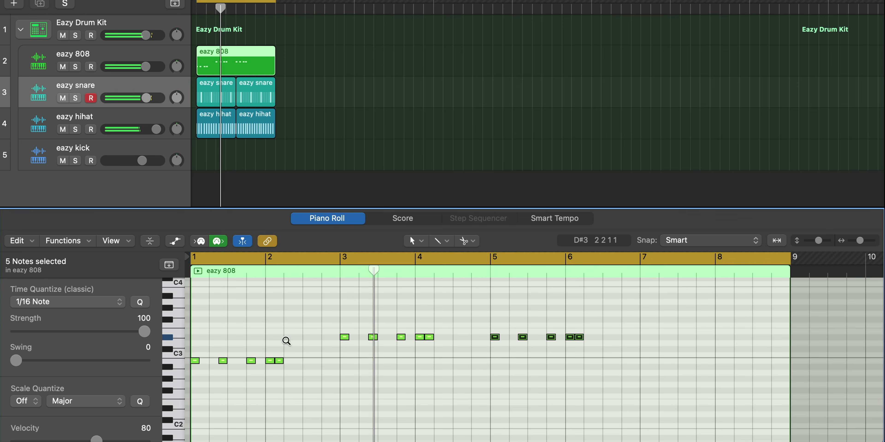
pyautogui.hotkey('alt', 'Up')
pyautogui.hotkey('alt', 'Up')
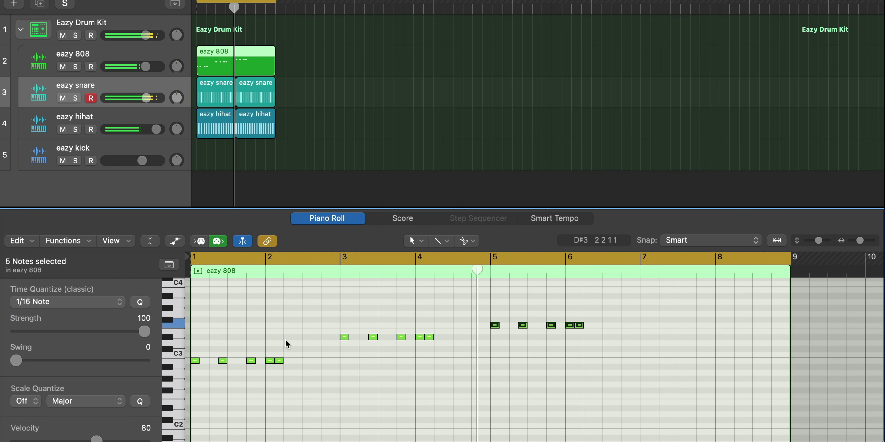
# Step: Repeat the F3 note group from bar 7 and transpose the copies down to A#2
pyautogui.press('super+r')
pyautogui.hotkey('alt', 'Down')
pyautogui.hotkey('alt', 'Down')
pyautogui.hotkey('alt', 'Down')
pyautogui.hotkey('alt', 'Down')
pyautogui.hotkey('alt', 'Down')
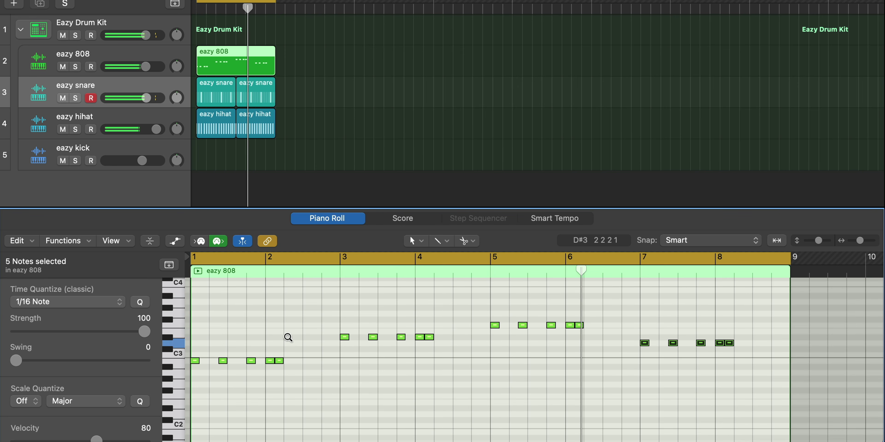
pyautogui.hotkey('alt', 'Down')
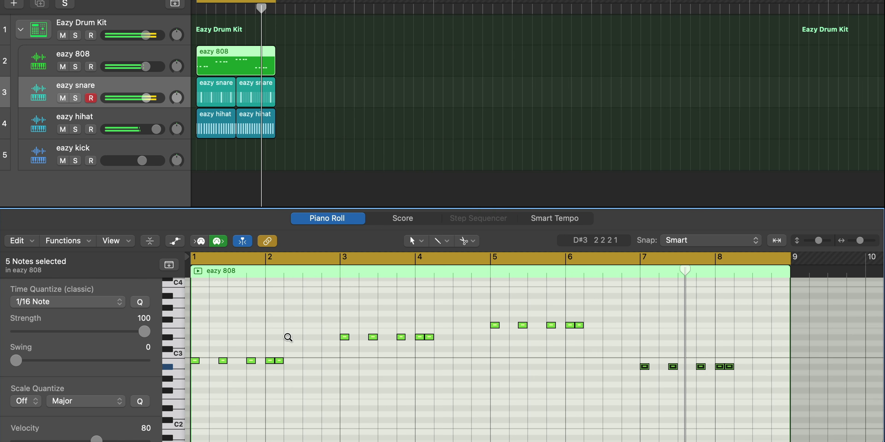
# Step: Transpose all the notes in the eazy 808 region down three octaves
pyautogui.click(338, 373)
pyautogui.press('super+a')
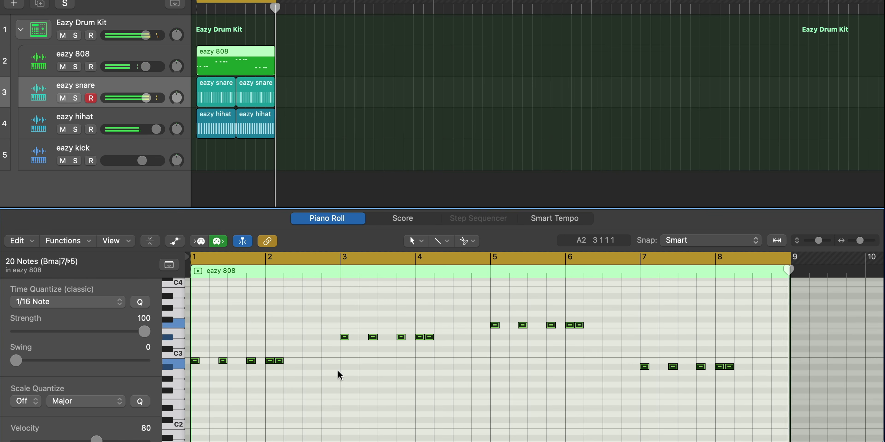
pyautogui.hotkey('alt', 'shift', 'Down')
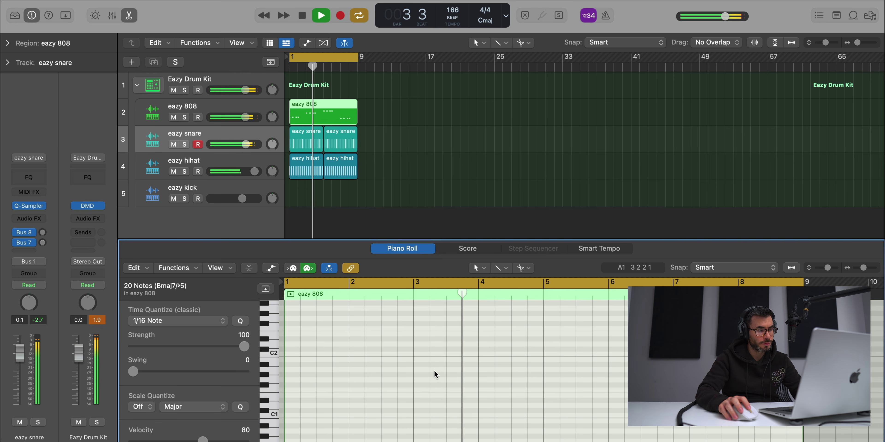
pyautogui.hotkey('alt', 'shift', 'Down')
pyautogui.hotkey('alt', 'shift', 'Down')
pyautogui.scroll(-2, 434, 370)
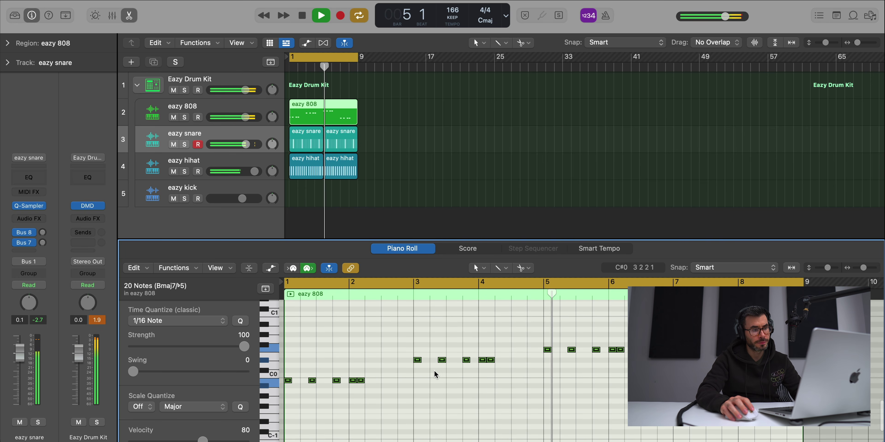
pyautogui.scroll(-5, 434, 371)
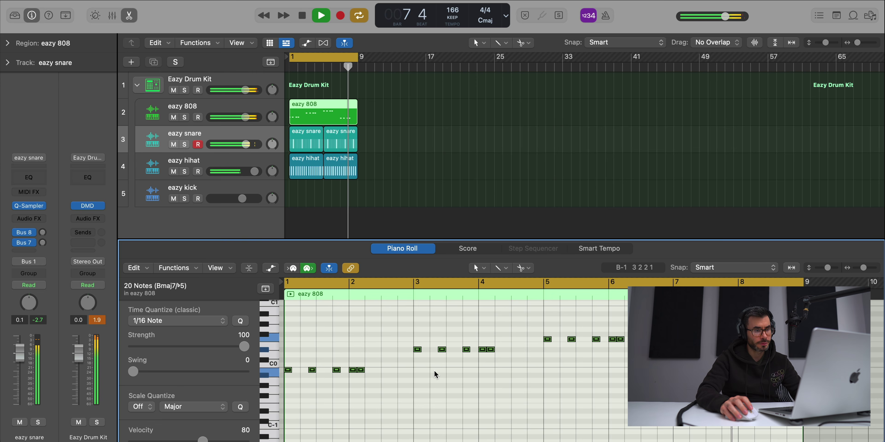
# Step: Stop playback and check the drum kit's channel strips and levels in the mixer
pyautogui.press('space')
pyautogui.press('x')
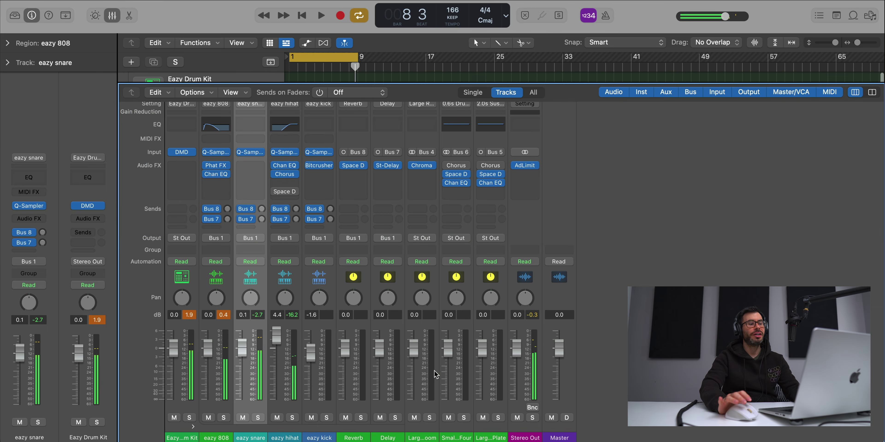
pyautogui.press('x')
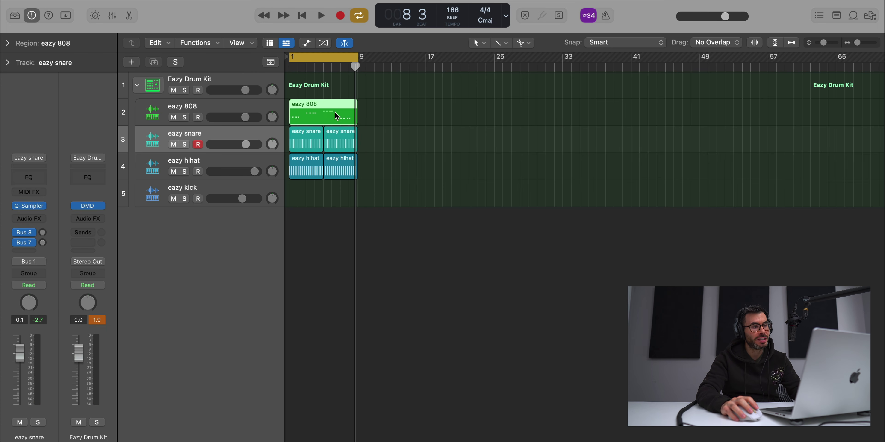
# Step: Copy the eazy 808 region onto the eazy kick track, audition the kick in solo, and play it unsoloed with the other drums
pyautogui.moveTo(304, 107); pyautogui.dragTo(300, 196)
pyautogui.click(184, 198)
pyautogui.click(189, 192)
pyautogui.press('space')
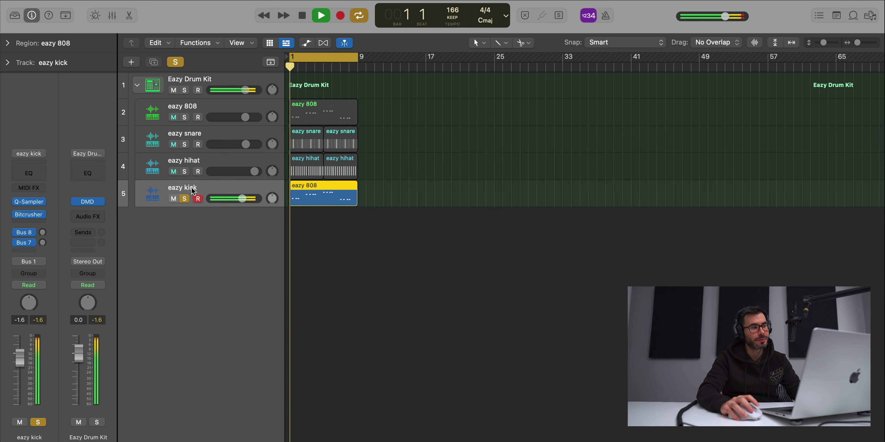
pyautogui.press('space')
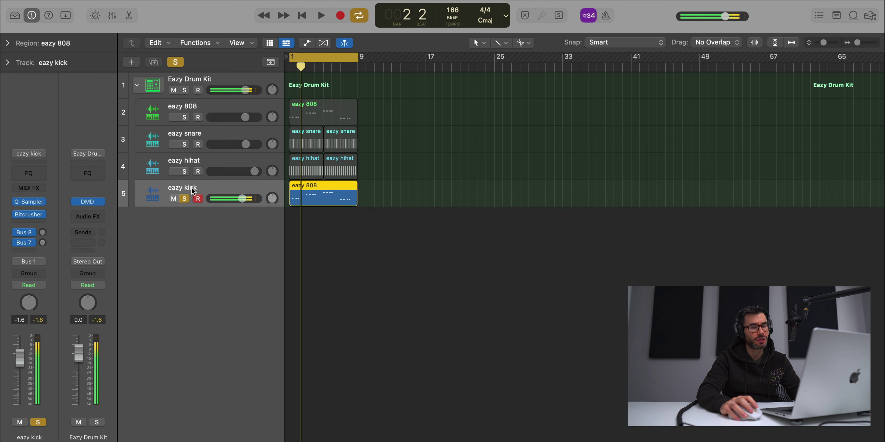
pyautogui.click(184, 199)
pyautogui.press('space')
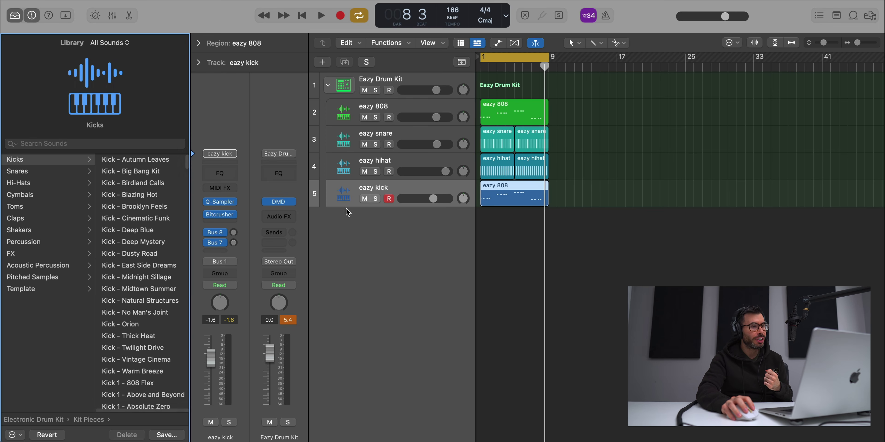
# Step: Create a software instrument track with the BA Travis Scott (Sicko Mode) Moog Bass patch from IAMM Presets, Mogul Presets, Expansion 1
pyautogui.doubleClick(348, 212)
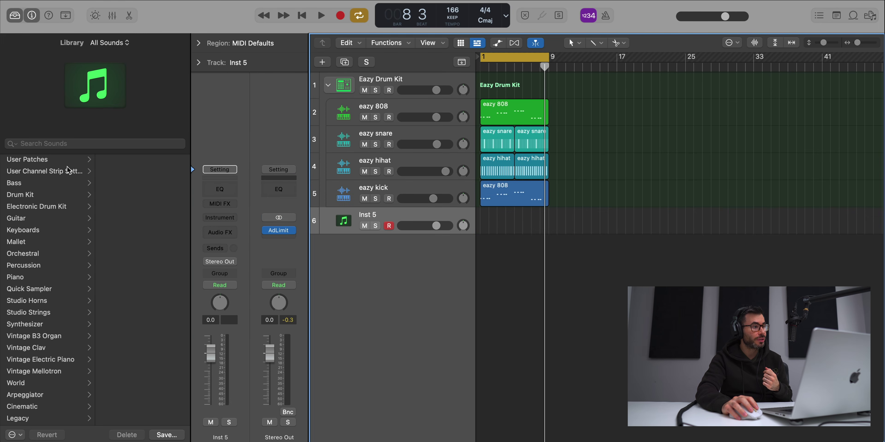
pyautogui.click(59, 160)
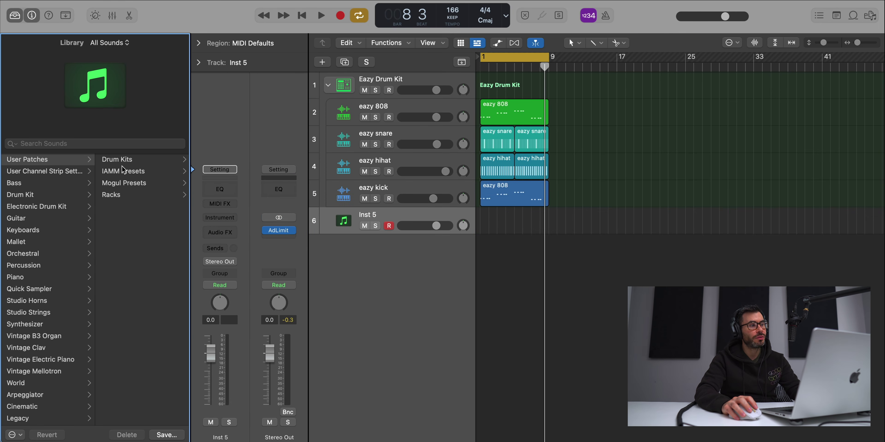
pyautogui.click(124, 171)
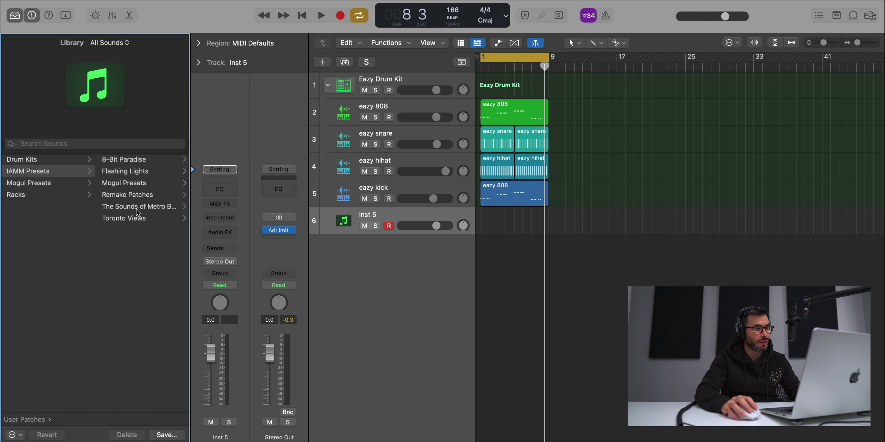
pyautogui.click(115, 183)
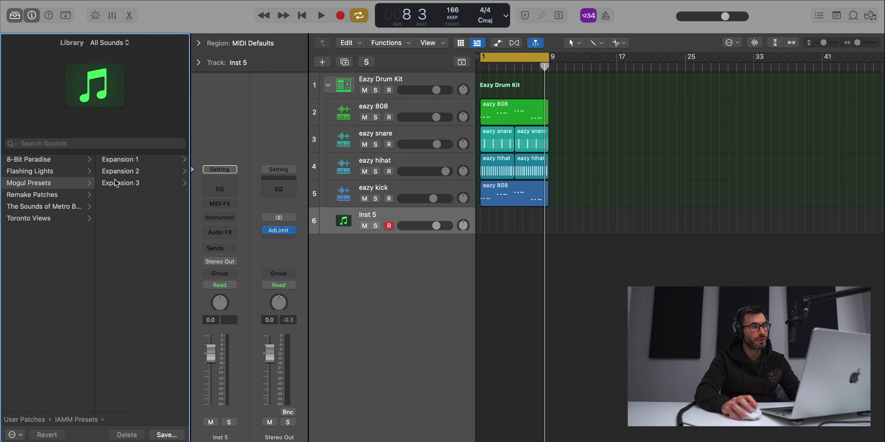
pyautogui.click(124, 161)
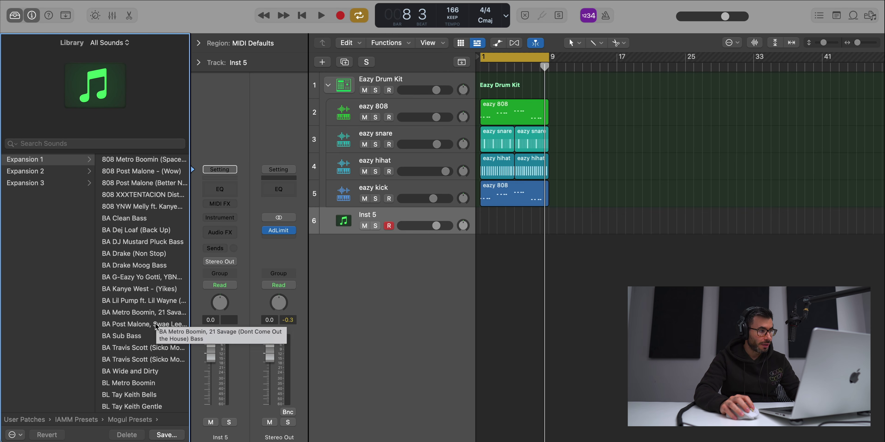
pyautogui.scroll(-5, 151, 347)
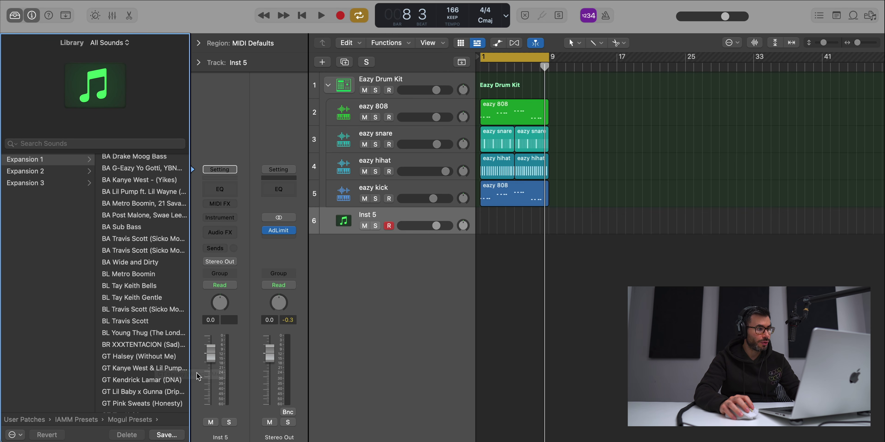
pyautogui.scroll(1, 146, 295)
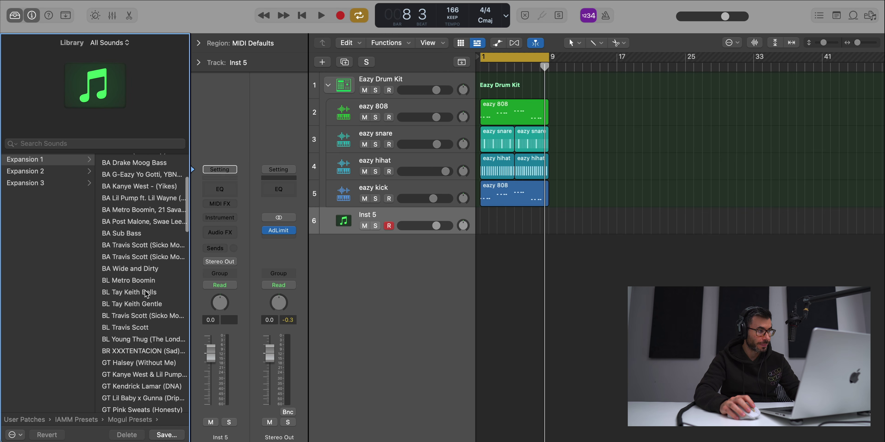
pyautogui.click(152, 245)
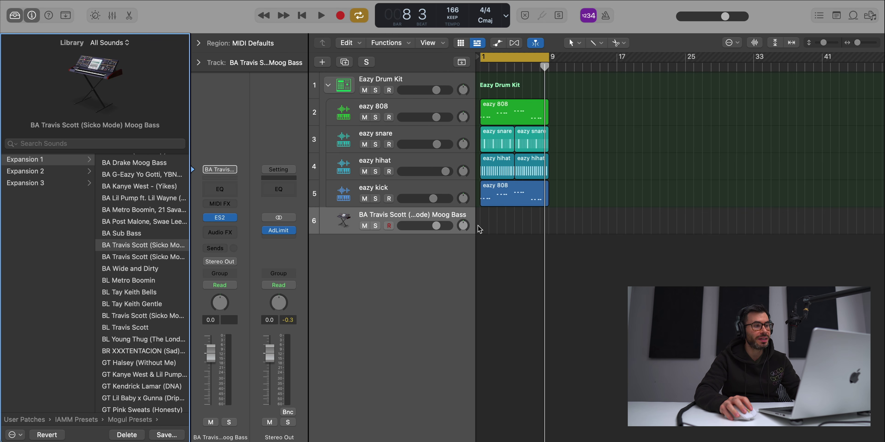
# Step: Create an eight-bar MIDI region from bar 1 on the Travis Scott Moog Bass track and open it for note editing
pyautogui.click(487, 230)
pyautogui.moveTo(488, 230); pyautogui.dragTo(549, 234)
pyautogui.doubleClick(528, 222)
# Step: Draw a two-bar note from bar 1, transpose it down an octave to D#2, and audition it with the drums
pyautogui.click(291, 353)
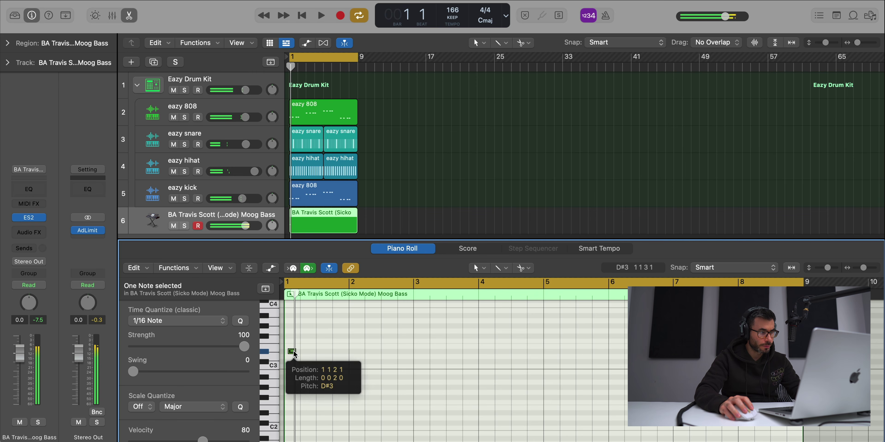
pyautogui.moveTo(295, 352); pyautogui.dragTo(408, 360)
pyautogui.press('space')
pyautogui.hotkey('alt', 'shift', 'Down')
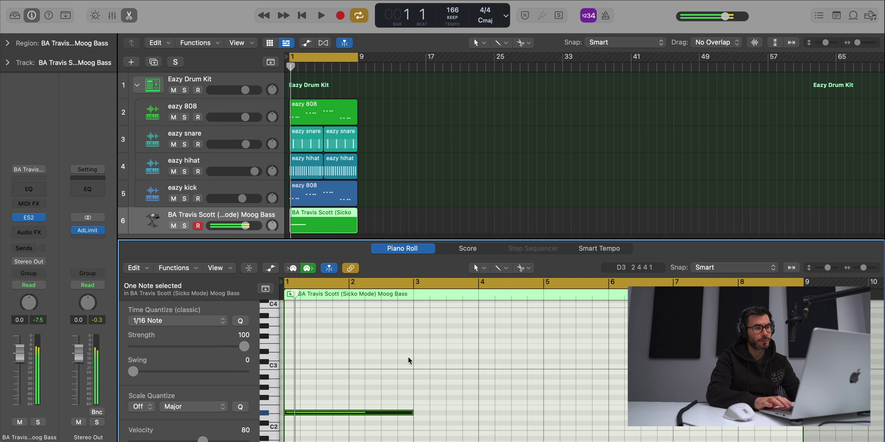
pyautogui.scroll(-3, 422, 361)
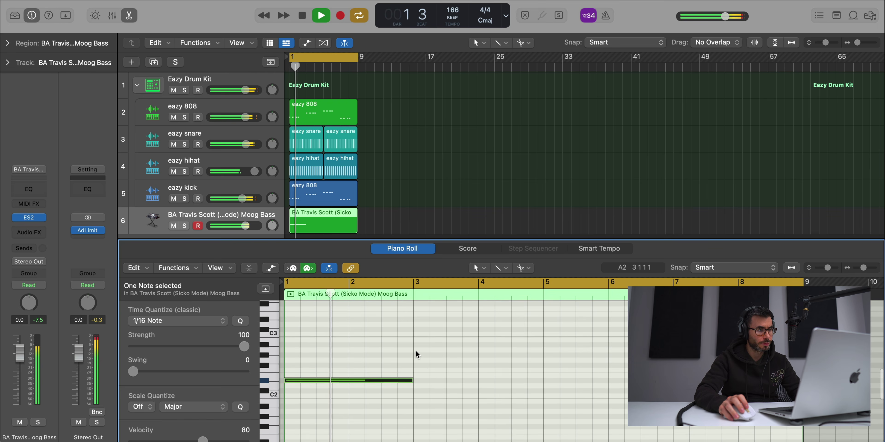
pyautogui.scroll(-2, 416, 351)
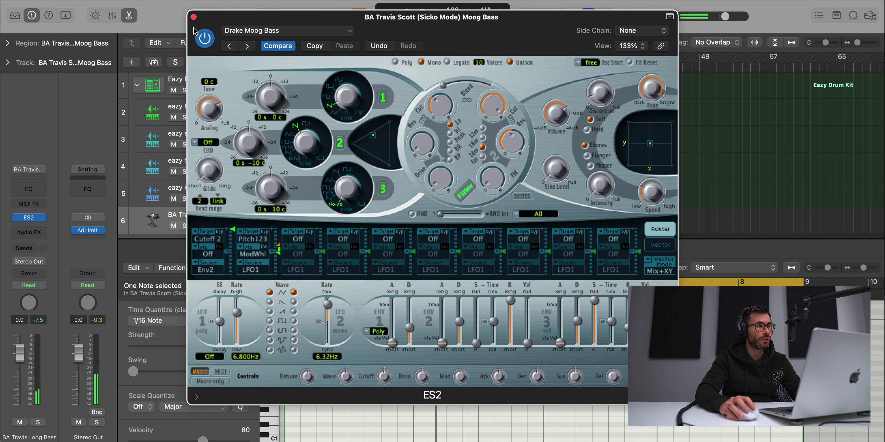
pyautogui.click(193, 17)
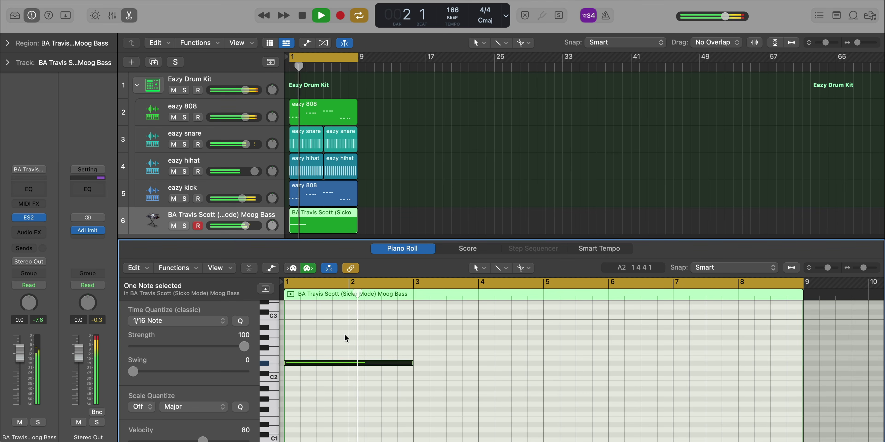
# Step: Add a second two-bar note from bar 3 to bar 5 and raise it to F#2 while auditioning the loop
pyautogui.hotkey('alt', 'Up')
pyautogui.hotkey('alt', 'Up')
pyautogui.press('space')
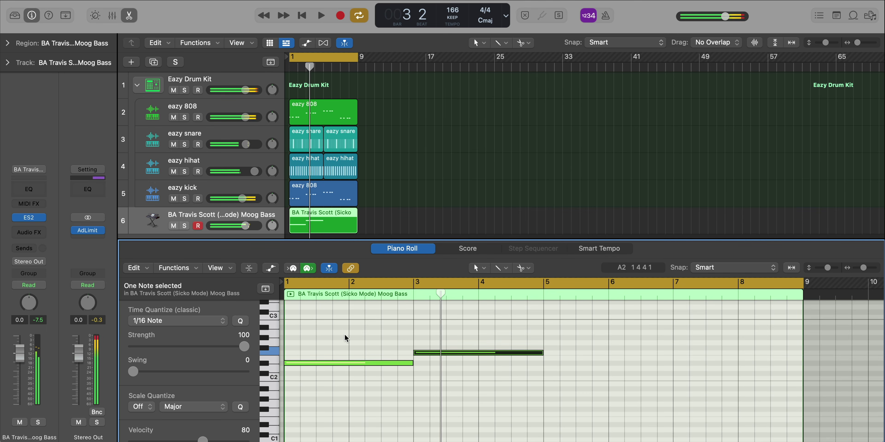
pyautogui.hotkey('alt', 'Up')
pyautogui.press('space')
pyautogui.keyDown('ctrl'); pyautogui.keyDown('alt'); pyautogui.click(346, 340); pyautogui.keyUp('alt'); pyautogui.keyUp('ctrl')
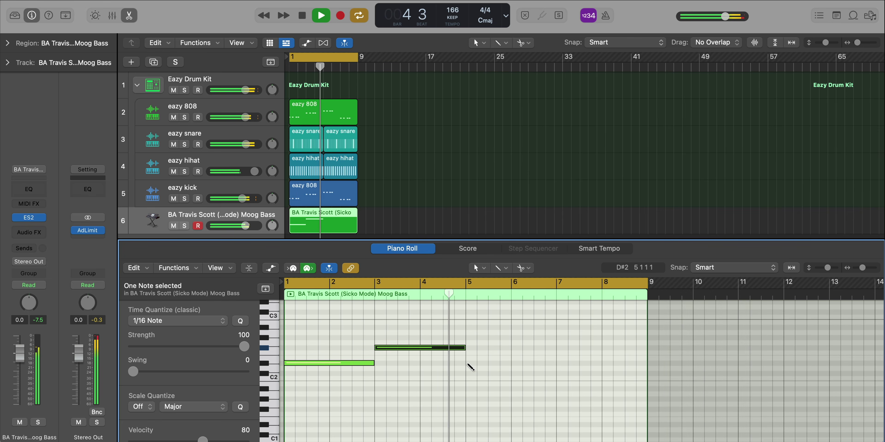
# Step: Add a D#2 note from bar 5 to mid-bar 6, followed by a half-bar F#2 note ending at bar 7
pyautogui.click(467, 363)
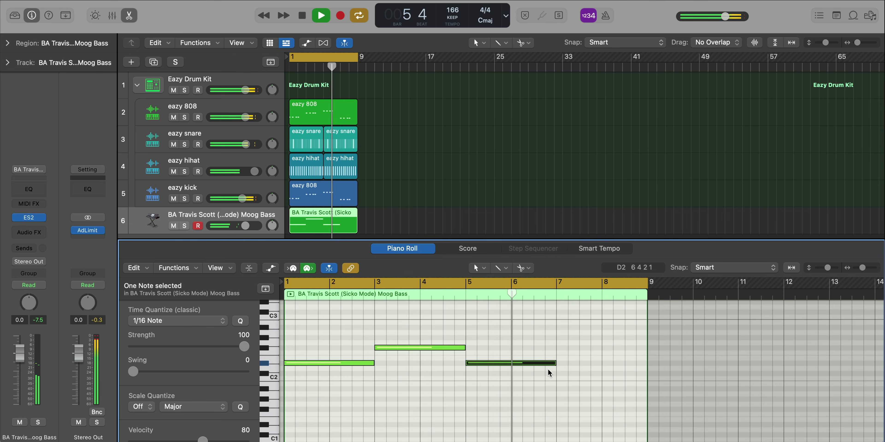
pyautogui.press('space')
pyautogui.click(535, 348)
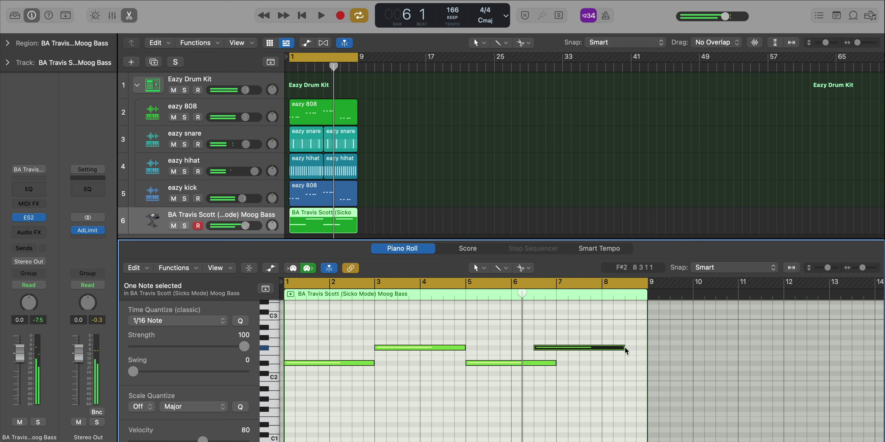
pyautogui.moveTo(625, 350); pyautogui.dragTo(531, 366)
pyautogui.press('space')
pyautogui.press('super+Left')
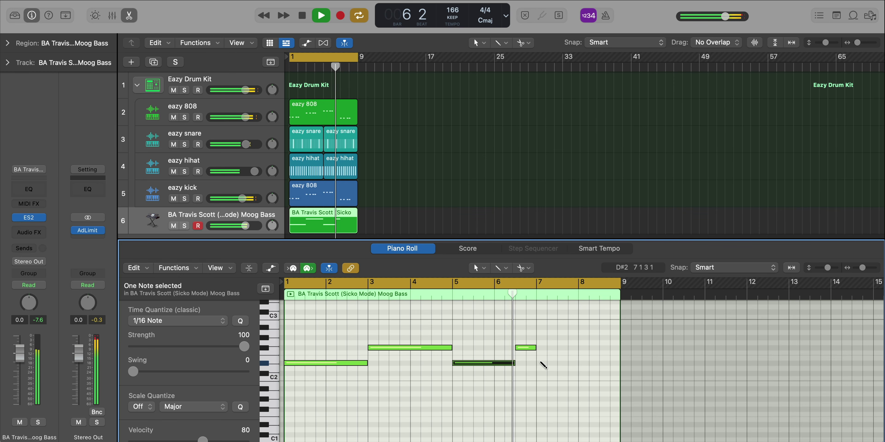
# Step: Add an F2 note at bar 7 and a lower note in bar 8 to finish the eight-bar bass phrase
pyautogui.keyDown('super'); pyautogui.click(539, 353); pyautogui.keyUp('super')
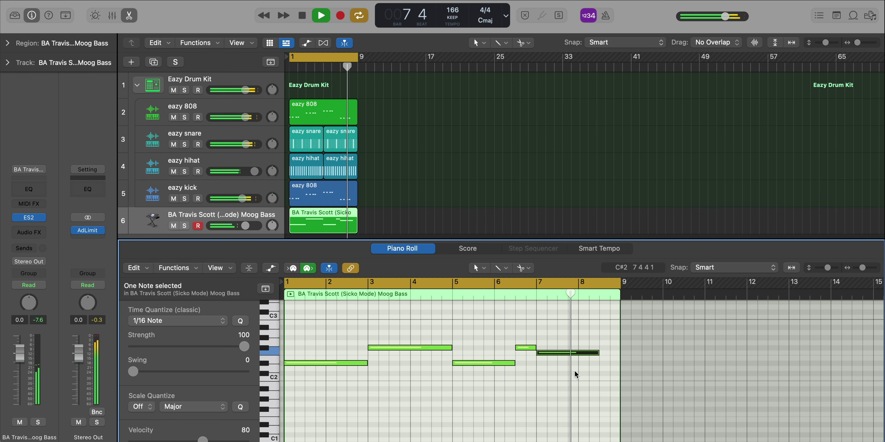
pyautogui.press('space')
pyautogui.moveTo(599, 354); pyautogui.dragTo(647, 417)
pyautogui.click(594, 370)
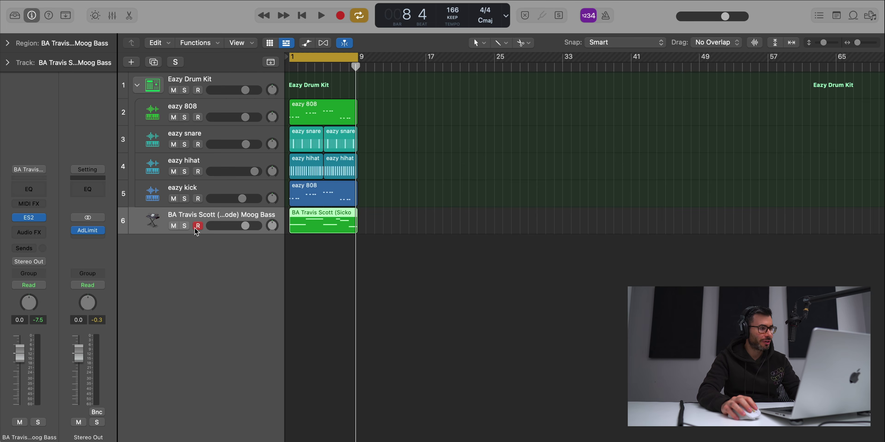
# Step: Solo the Travis Scott Moog Bass track and add a Channel EQ low cut at about 182 Hz with a 48 dB/oct slope
pyautogui.click(182, 227)
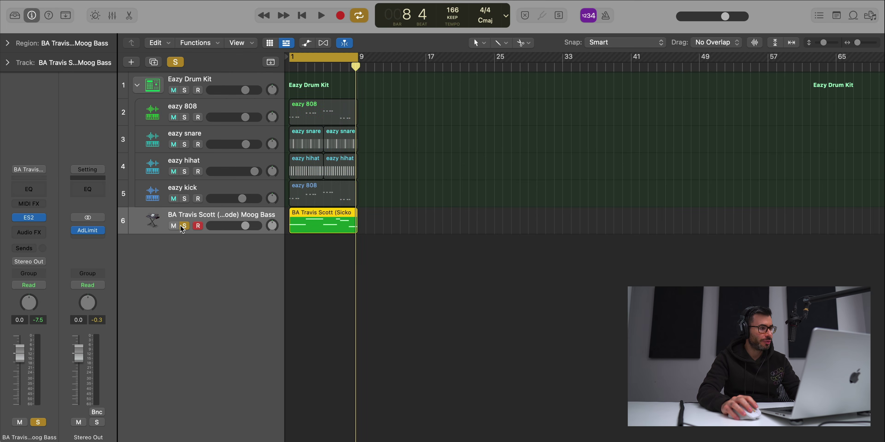
pyautogui.click(37, 192)
pyautogui.click(259, 126)
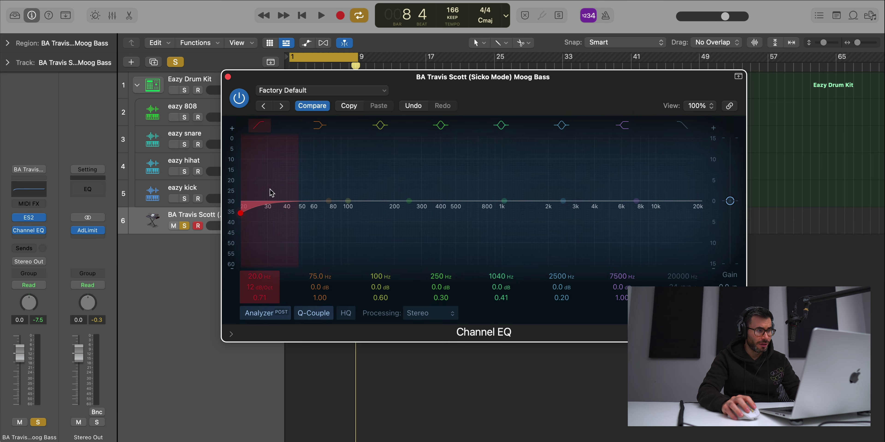
pyautogui.press('space')
pyautogui.moveTo(253, 287); pyautogui.dragTo(259, 242)
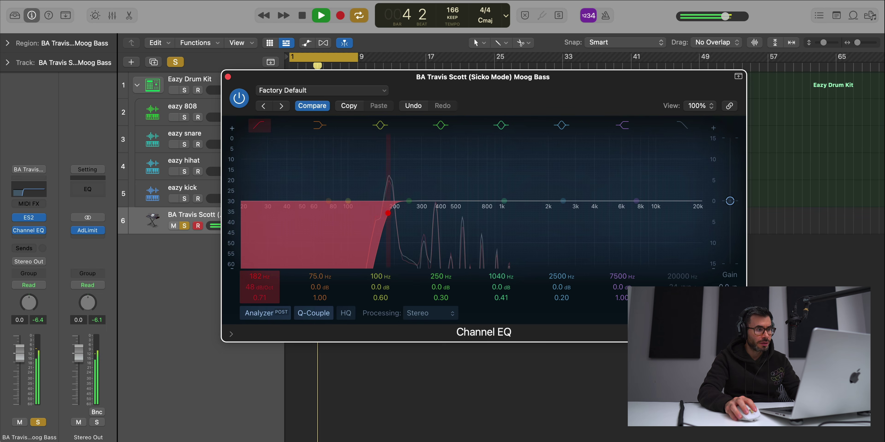
pyautogui.press('space')
pyautogui.click(228, 78)
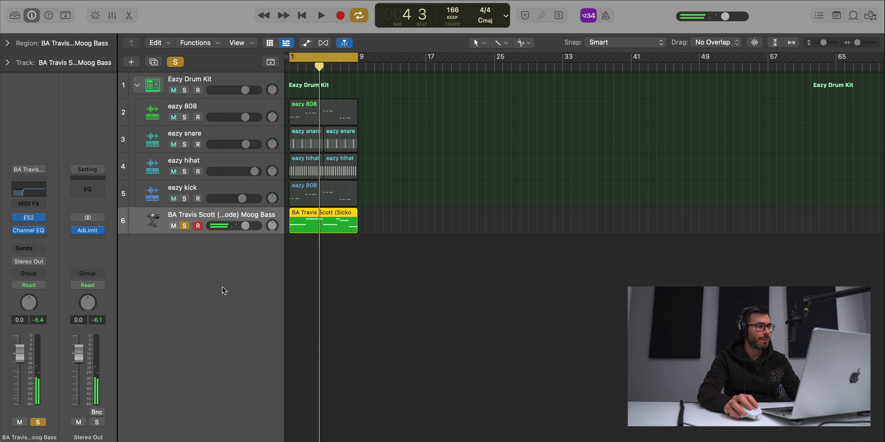
# Step: Unsolo the bass track and add a new software instrument track with the BA Moog Bass patch from IAMM Presets, Toronto Views
pyautogui.doubleClick(218, 280)
pyautogui.click(184, 226)
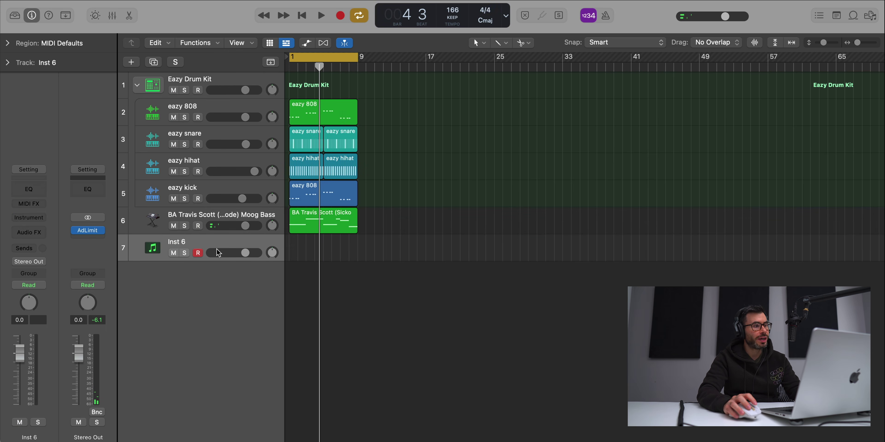
pyautogui.click(15, 15)
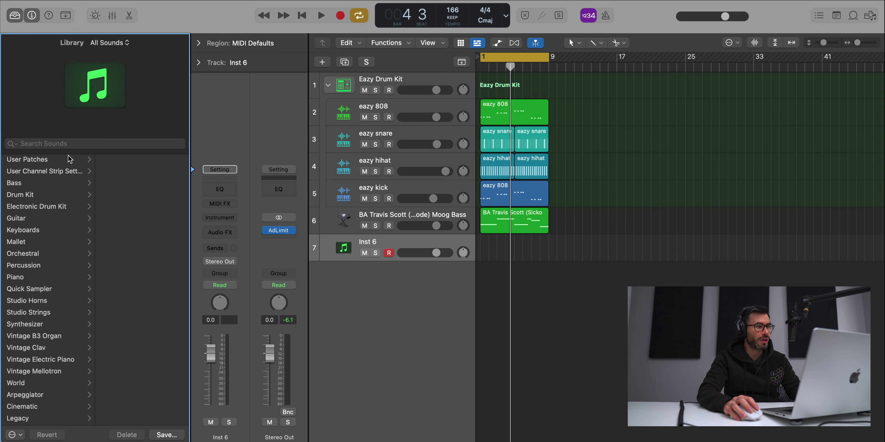
pyautogui.click(58, 160)
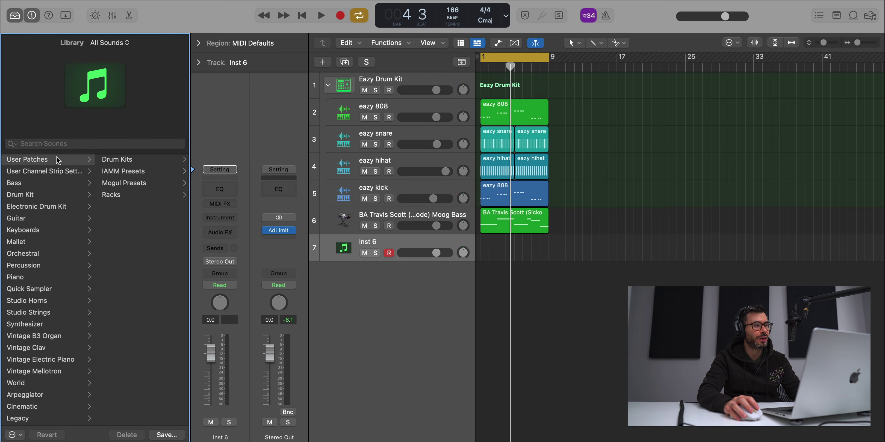
pyautogui.click(116, 184)
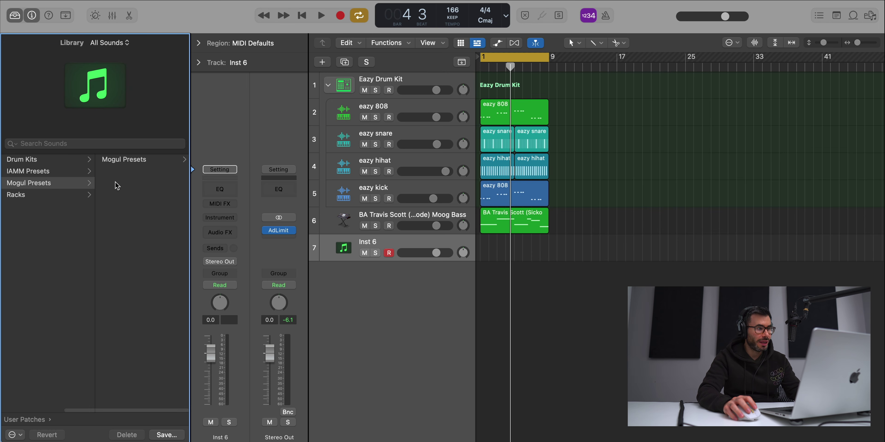
pyautogui.click(52, 172)
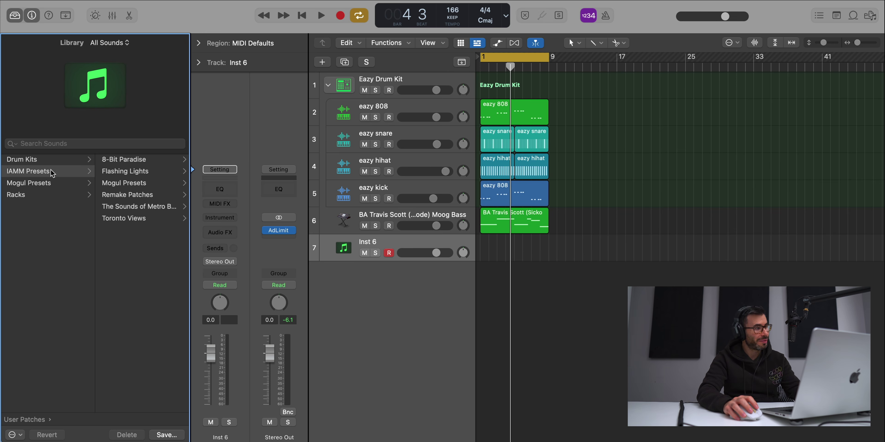
pyautogui.click(128, 220)
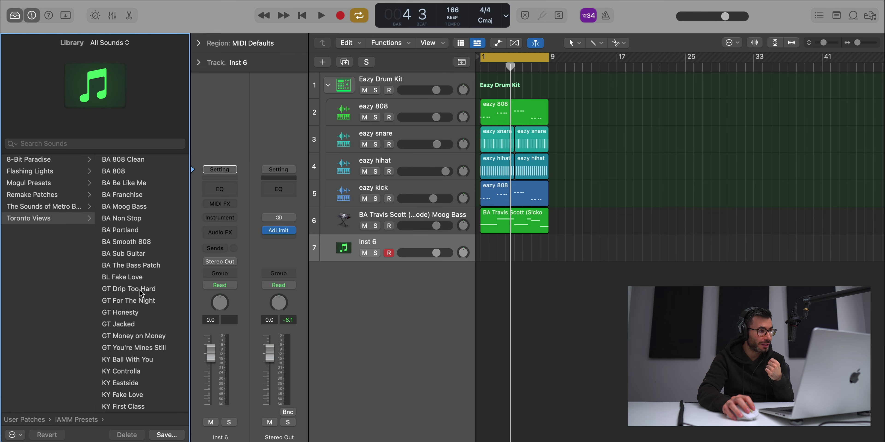
pyautogui.click(133, 206)
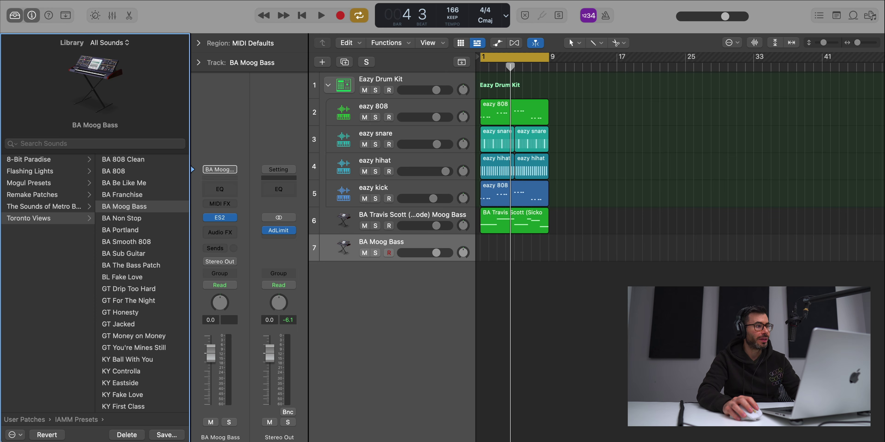
pyautogui.click(15, 17)
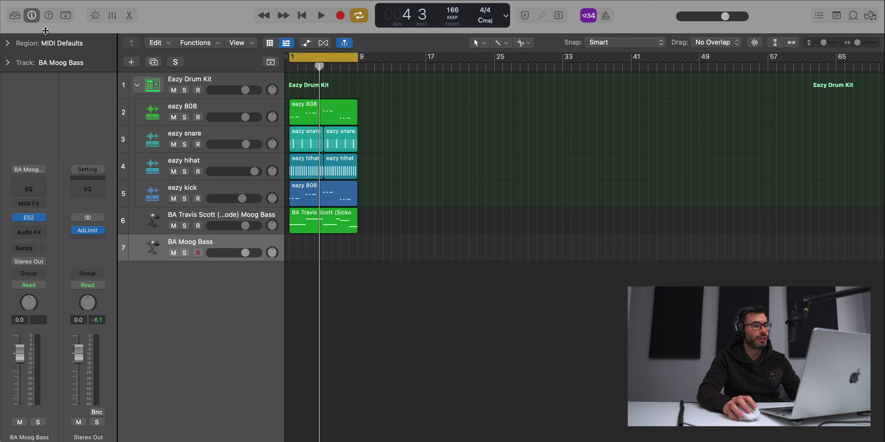
# Step: Create an eight-bar region on the BA Moog Bass track and place a low two-bar note from bar 1 during playback
pyautogui.rightClick(295, 256)
pyautogui.click(310, 258)
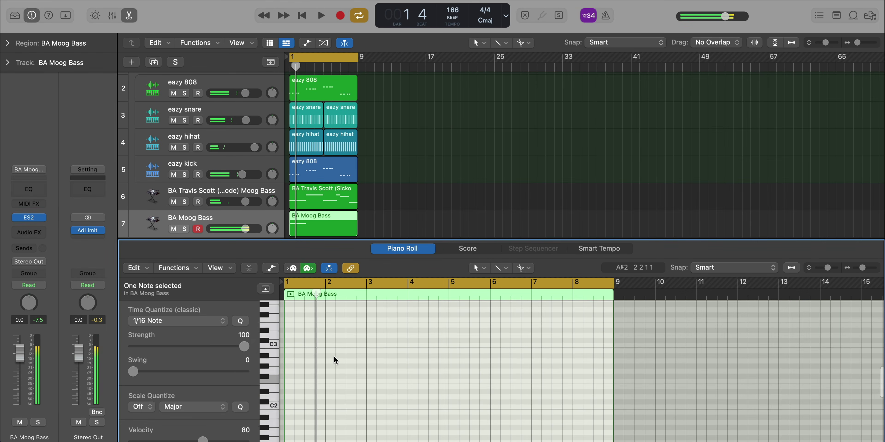
pyautogui.press('space')
pyautogui.scroll(-5, 334, 357)
pyautogui.scroll(-2, 371, 365)
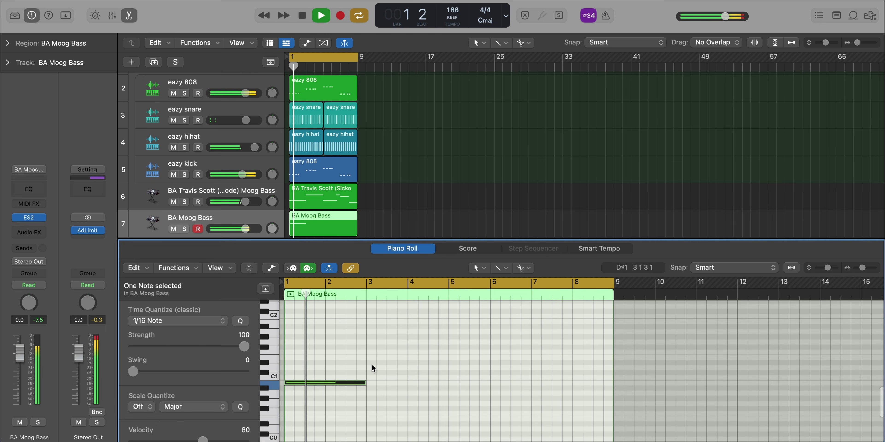
pyautogui.scroll(-2, 377, 392)
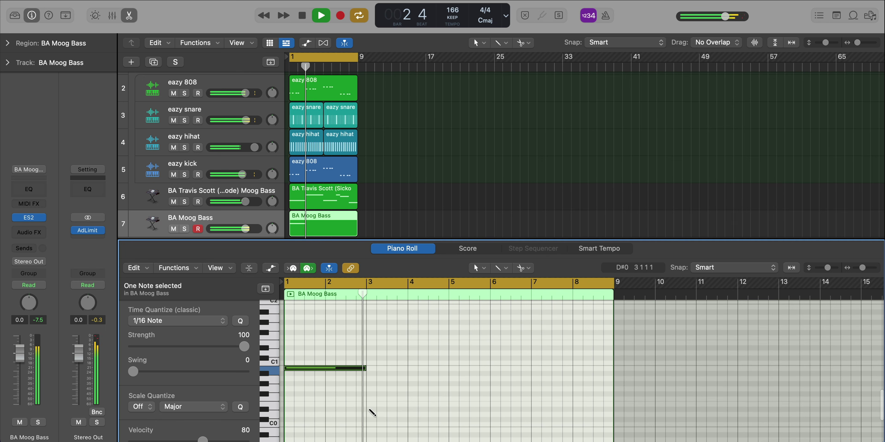
# Step: Add two-bar D#0, F0 and A#0 notes at bars 3, 5 and 7 of the BA Moog Bass region and lower its track volume to -5.6 dB
pyautogui.click(368, 410)
pyautogui.scroll(-3, 383, 411)
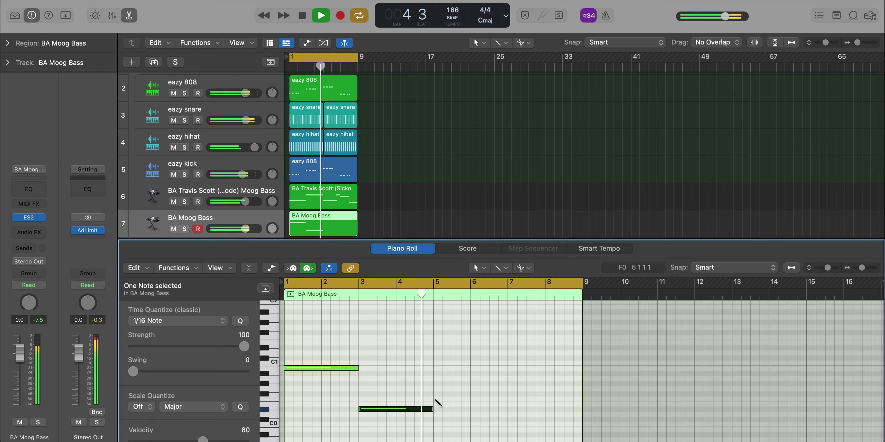
pyautogui.click(435, 399)
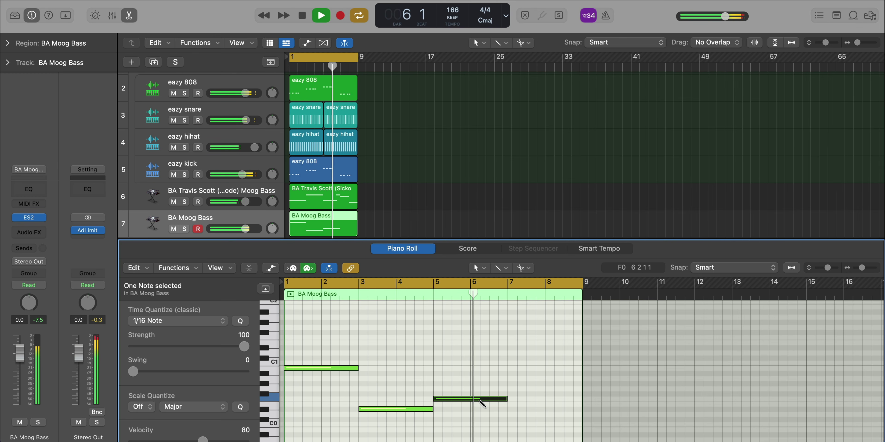
pyautogui.click(511, 373)
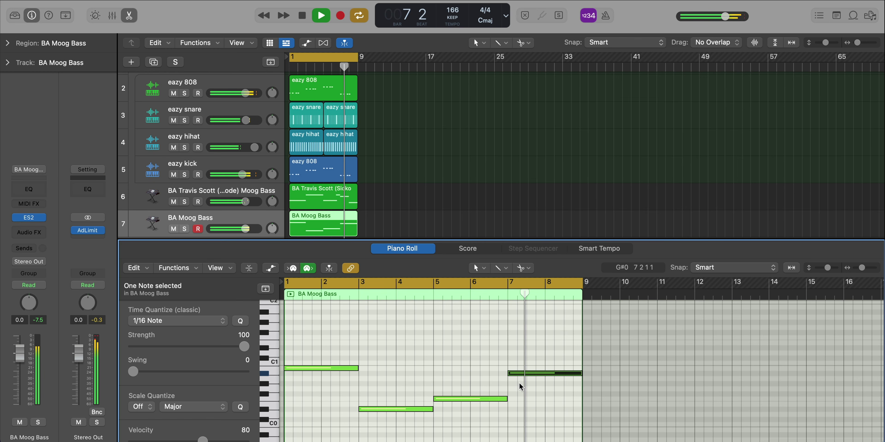
pyautogui.scroll(-3, 520, 393)
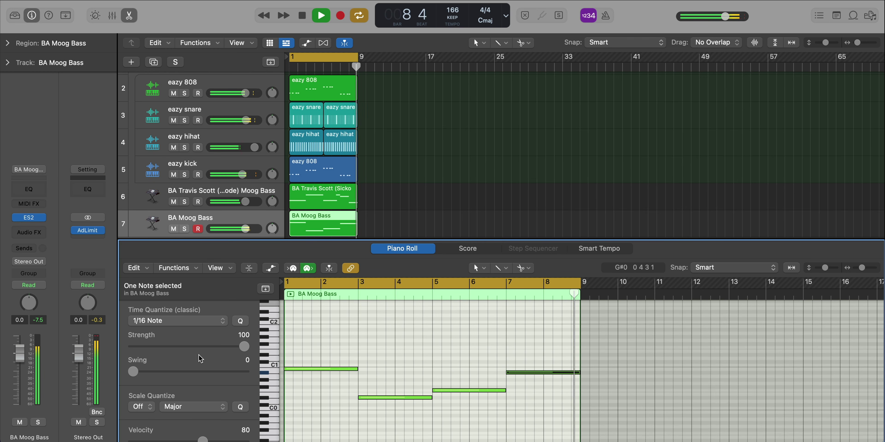
pyautogui.press('e')
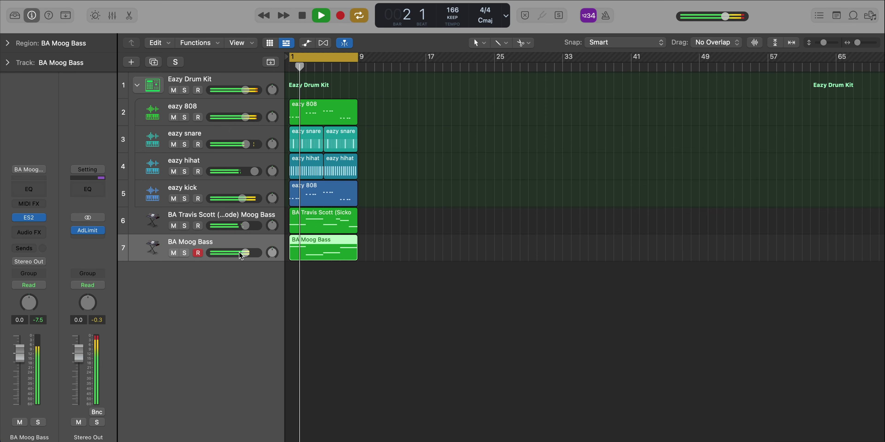
pyautogui.moveTo(245, 253); pyautogui.dragTo(230, 258)
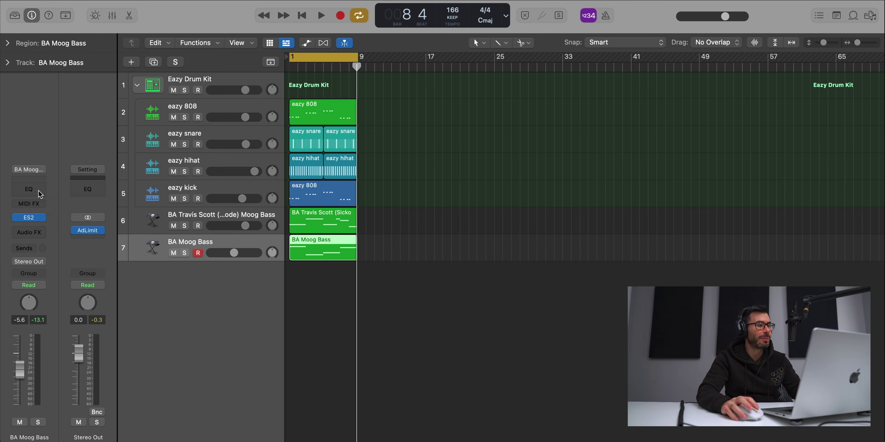
# Step: Add a Channel EQ to the BA Moog Bass track with a low cut at 158 Hz and a 48 dB/oct slope
pyautogui.click(38, 191)
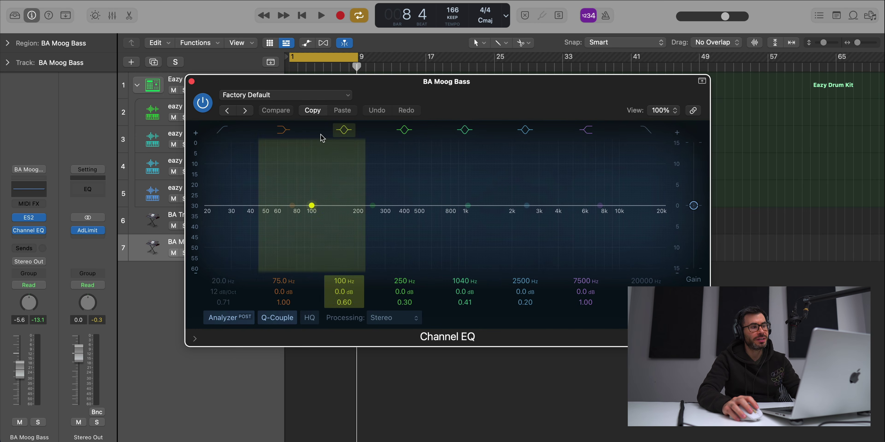
pyautogui.click(223, 131)
pyautogui.press('space')
pyautogui.click(232, 319)
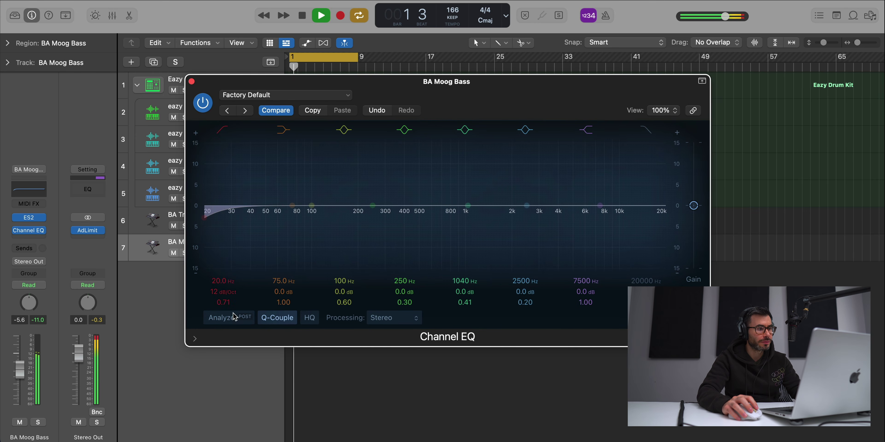
pyautogui.moveTo(204, 217); pyautogui.dragTo(318, 217)
pyautogui.click(230, 318)
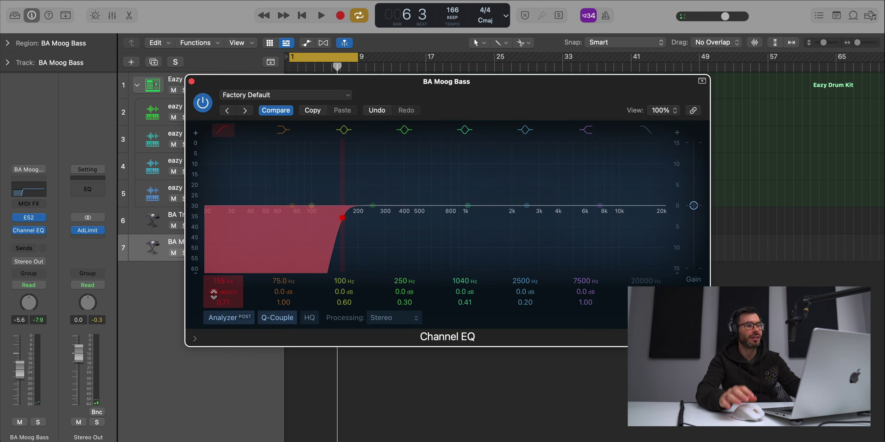
# Step: During playback, set the BA Moog Bass EQ's high cut to 1690 Hz and dip the 338 Hz band by 1.9 dB
pyautogui.press('space')
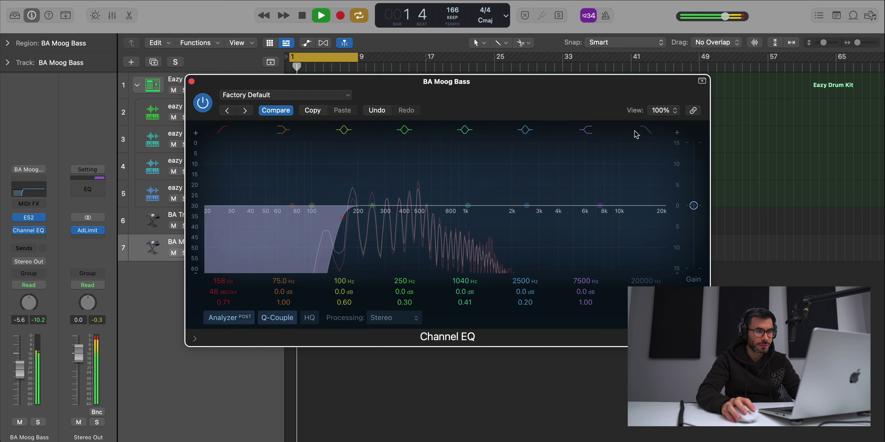
pyautogui.moveTo(662, 218); pyautogui.dragTo(448, 268)
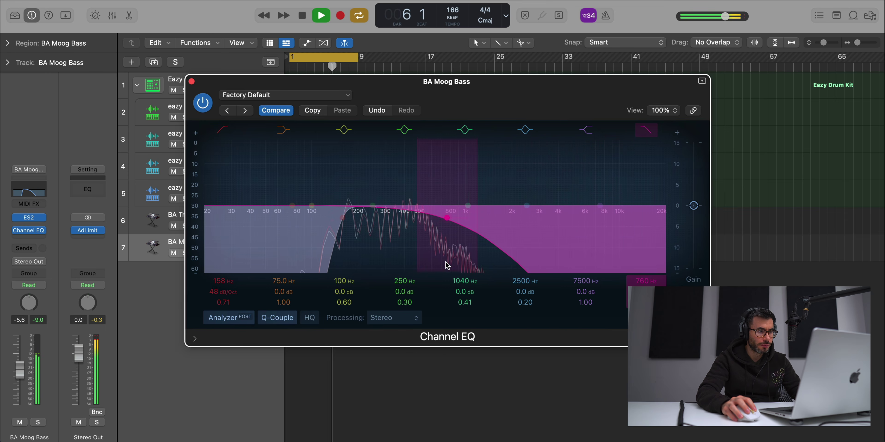
pyautogui.moveTo(373, 206); pyautogui.dragTo(382, 212)
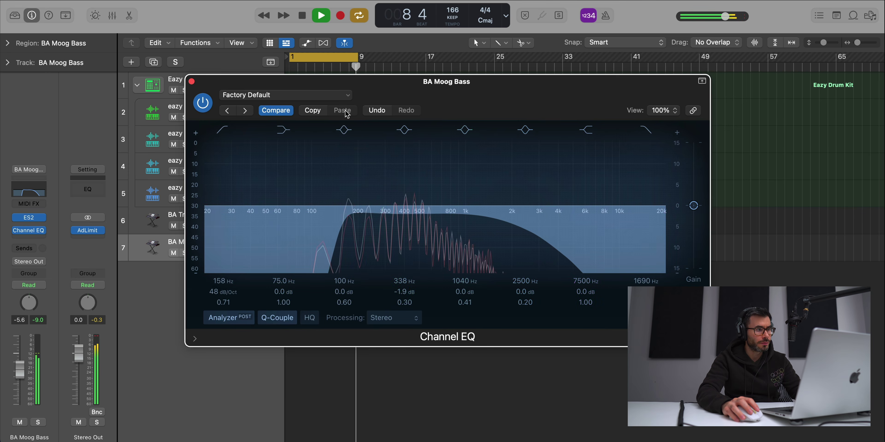
pyautogui.click(192, 82)
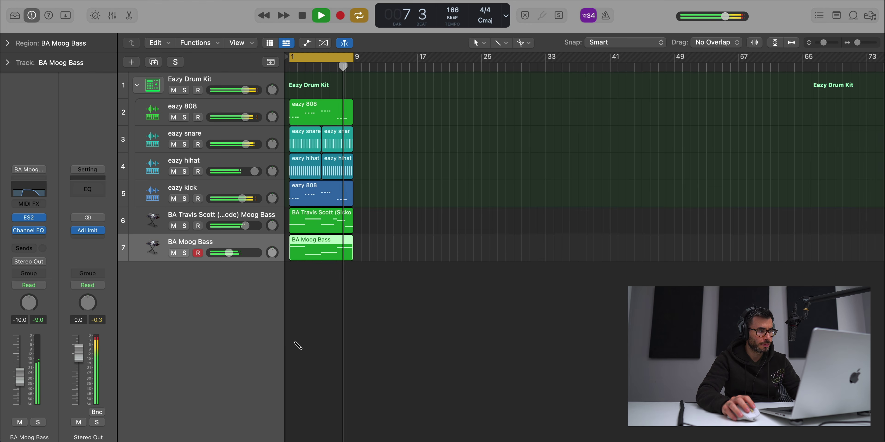
# Step: Duplicate all the regions to bars 9 through 16 and delete the two copied Moog bass regions
pyautogui.scroll(-1, 302, 348)
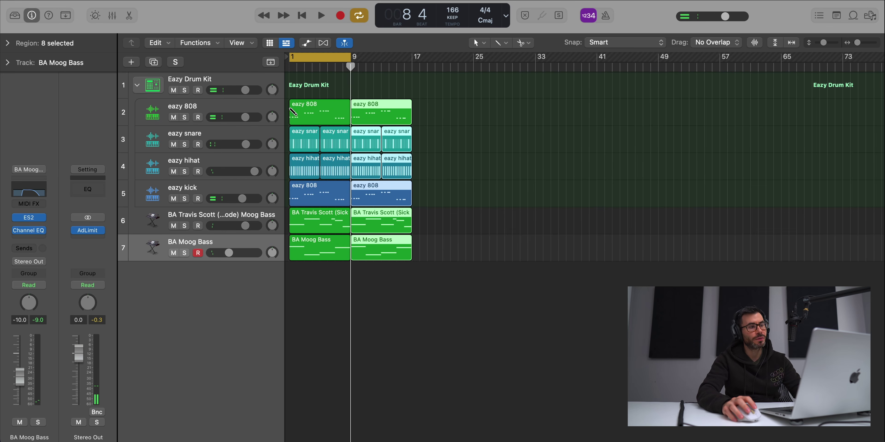
pyautogui.click(428, 123)
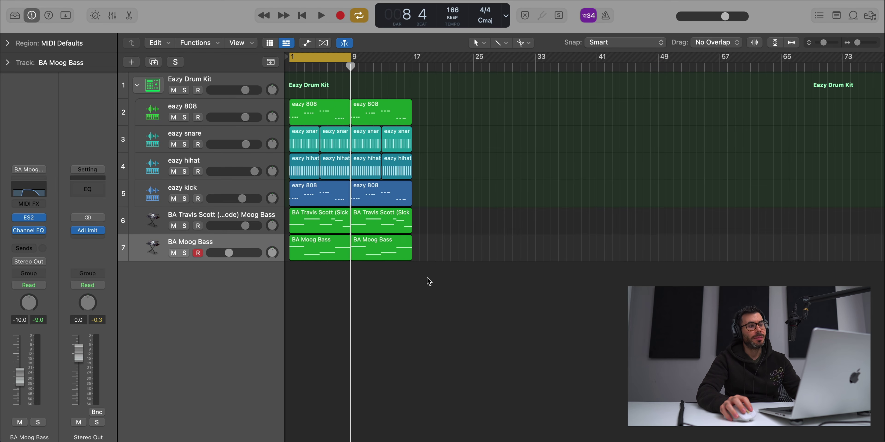
pyautogui.moveTo(398, 230); pyautogui.dragTo(391, 221)
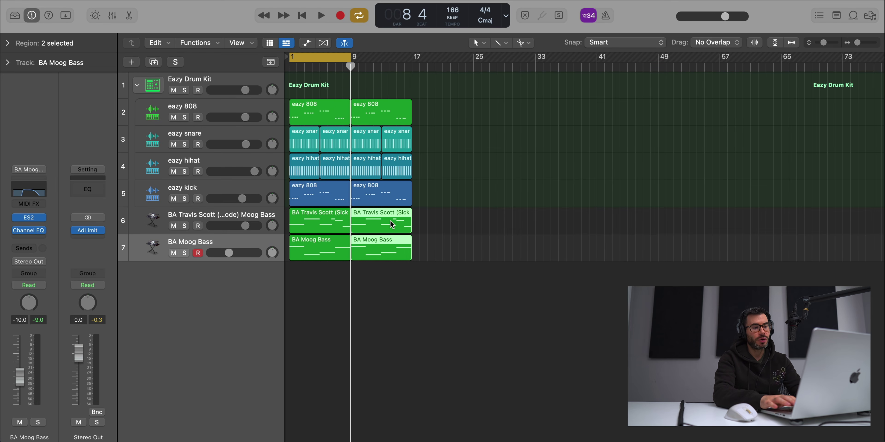
pyautogui.press('Delete')
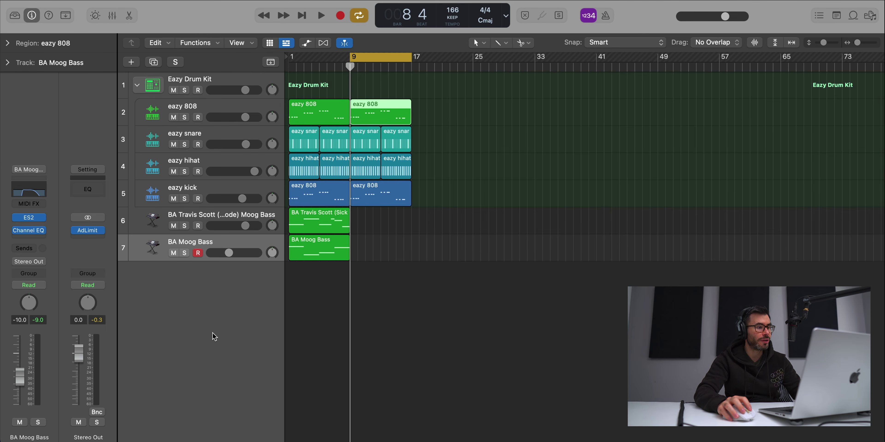
# Step: Add a new software instrument track with the Swirly Stage Mk II patch from Vintage Electric Piano, Experimental
pyautogui.doubleClick(212, 335)
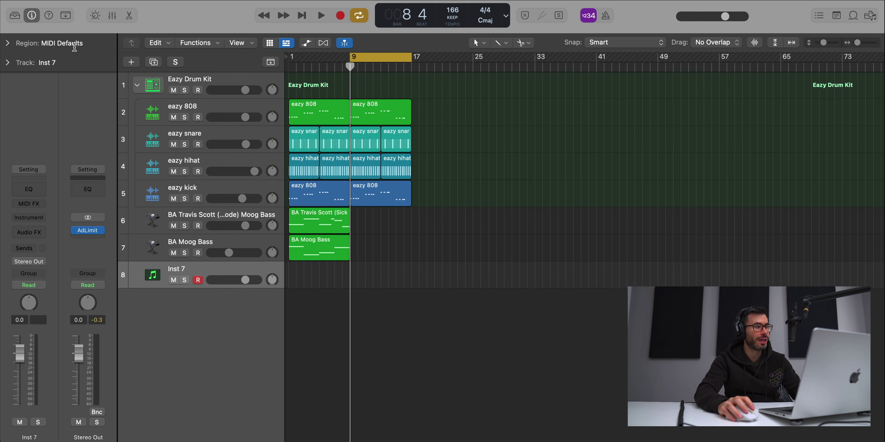
pyautogui.click(15, 15)
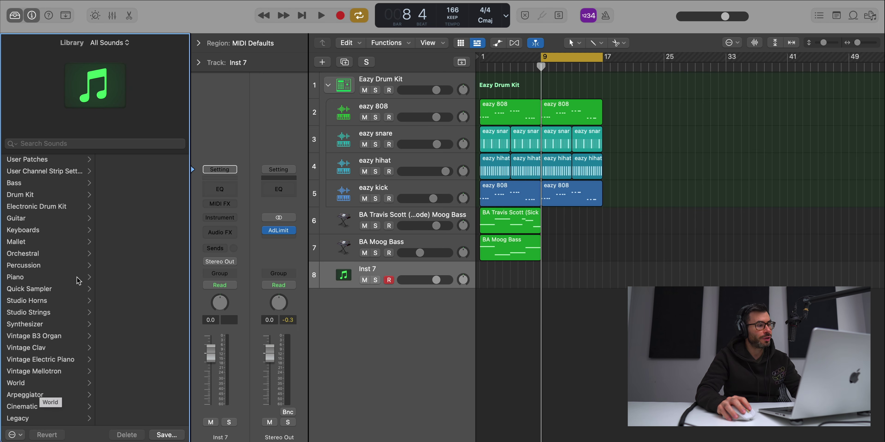
pyautogui.click(31, 361)
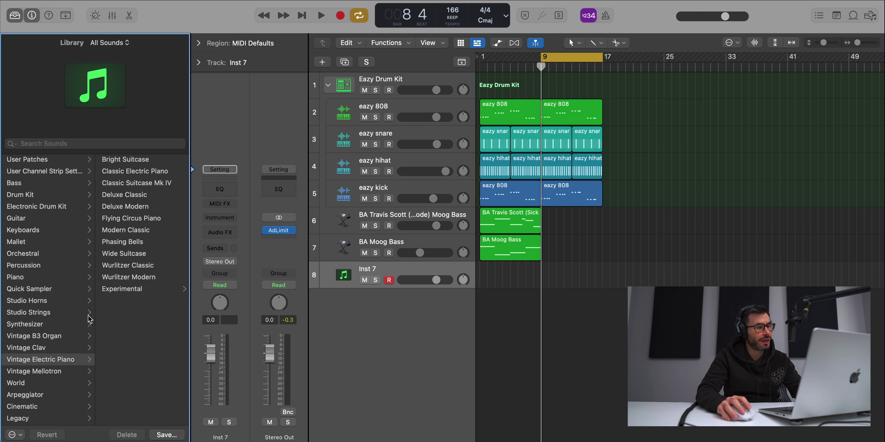
pyautogui.click(128, 290)
pyautogui.scroll(-3, 134, 324)
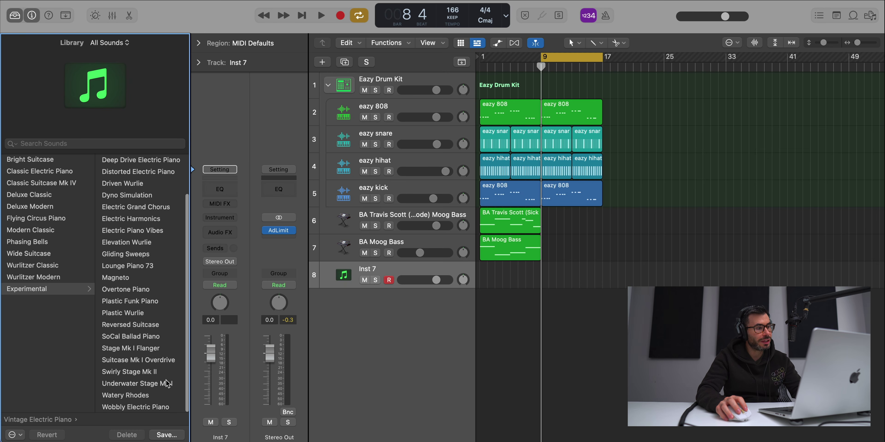
pyautogui.click(156, 373)
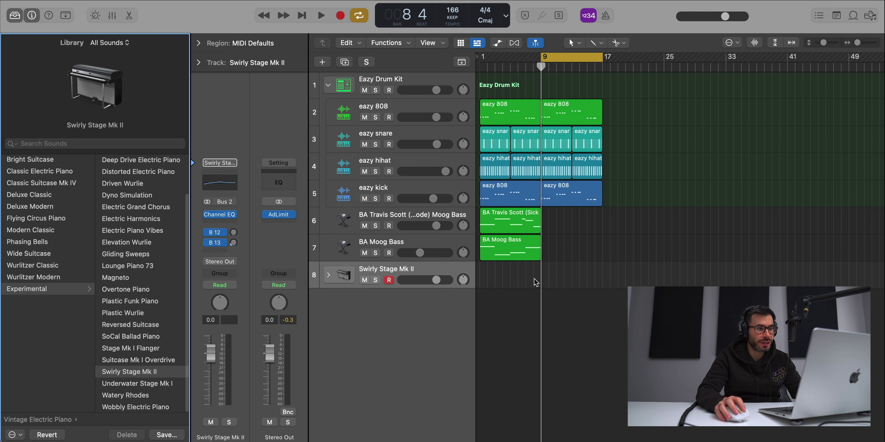
# Step: Create an eight-bar region from bar 9 on the Swirly Stage Mk II track and build a two-bar B major chord (B2, D#3, F#3)
pyautogui.keyDown('super'); pyautogui.click(542, 280); pyautogui.keyUp('super')
pyautogui.moveTo(553, 280); pyautogui.dragTo(590, 285)
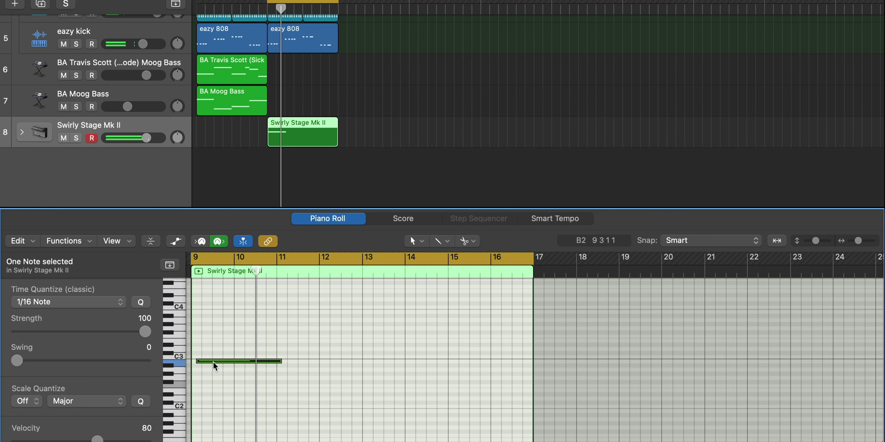
pyautogui.moveTo(217, 363); pyautogui.dragTo(210, 345)
pyautogui.scroll(3, 221, 359)
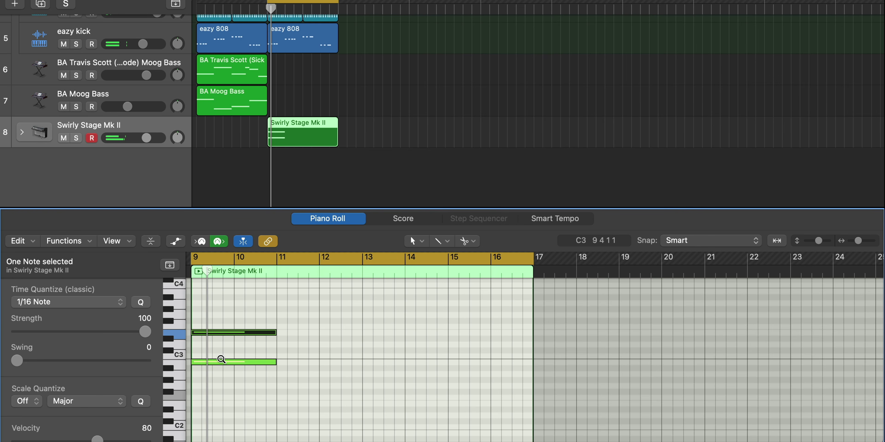
pyautogui.scroll(5, 237, 371)
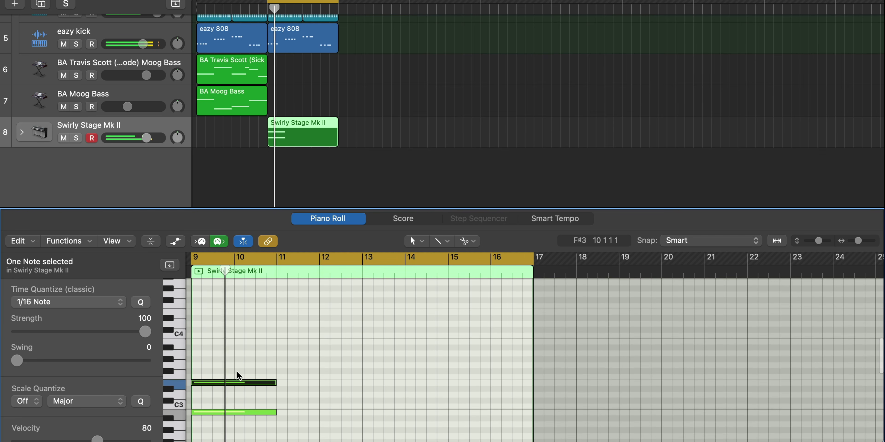
pyautogui.click(226, 398)
pyautogui.moveTo(227, 385); pyautogui.dragTo(229, 375)
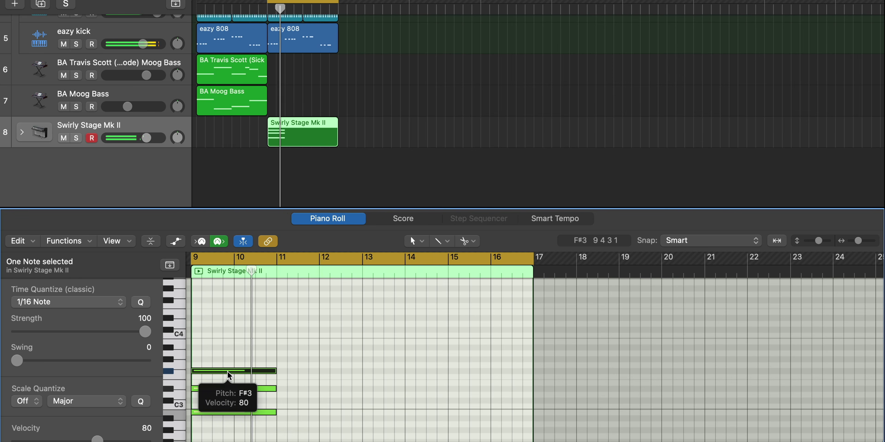
pyautogui.click(212, 376)
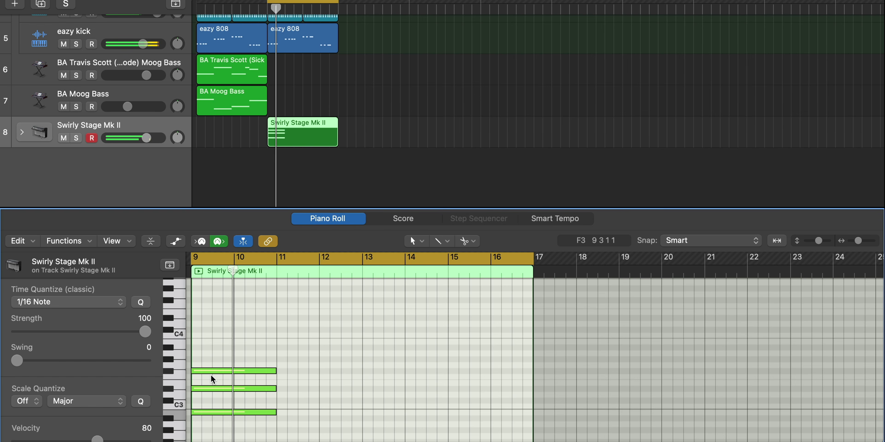
# Step: Repeat the three-note chord at bar 11 and lower the copy's bottom note by a semitone to A#2
pyautogui.press('super+a')
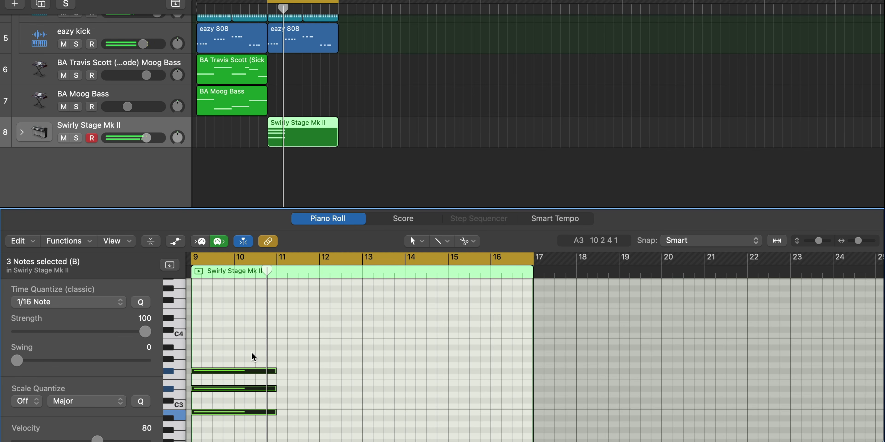
pyautogui.press('super+r')
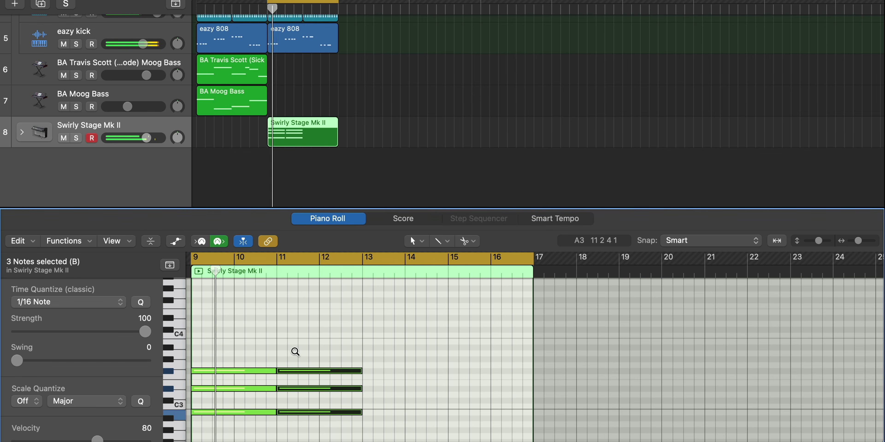
pyautogui.scroll(3, 295, 352)
pyautogui.click(339, 384)
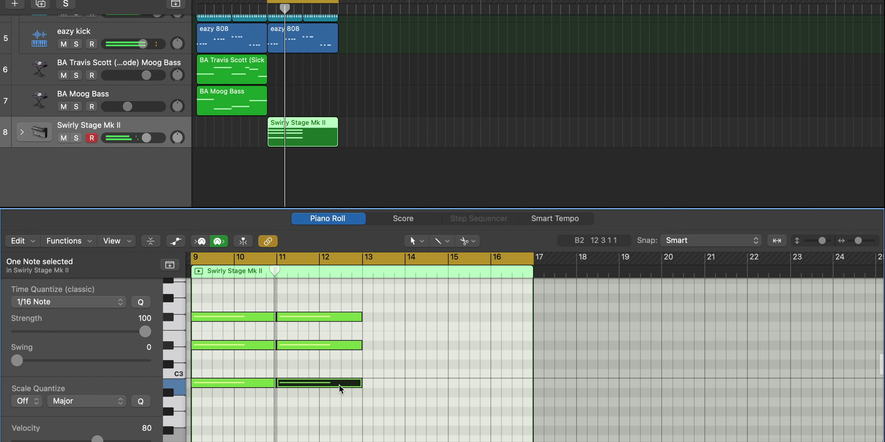
pyautogui.hotkey('alt', 'Down')
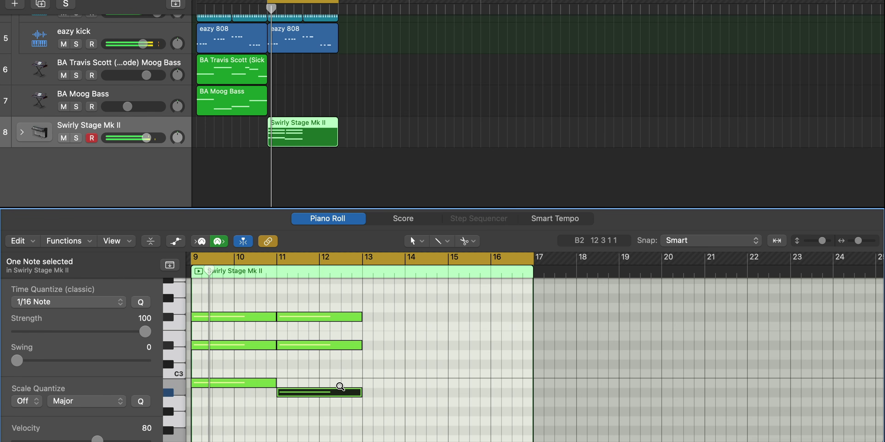
# Step: Repeat the bar 11 chord at bar 13 and transpose the copy's top note down an octave to F#2
pyautogui.scroll(-2, 340, 386)
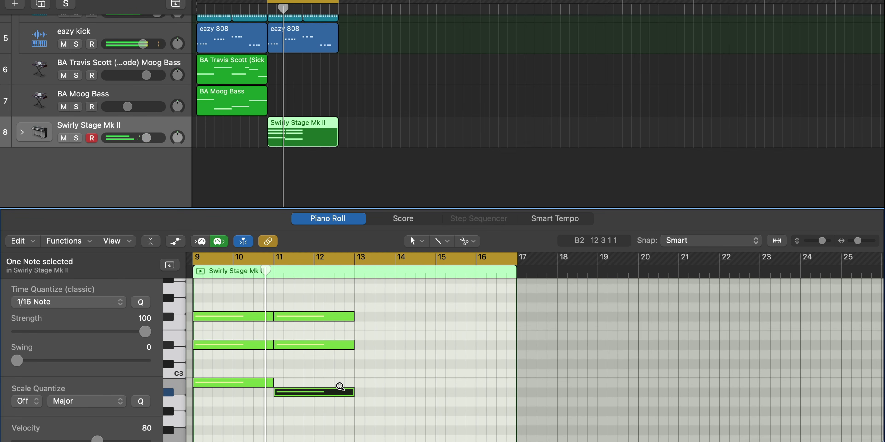
pyautogui.moveTo(357, 405); pyautogui.dragTo(304, 311)
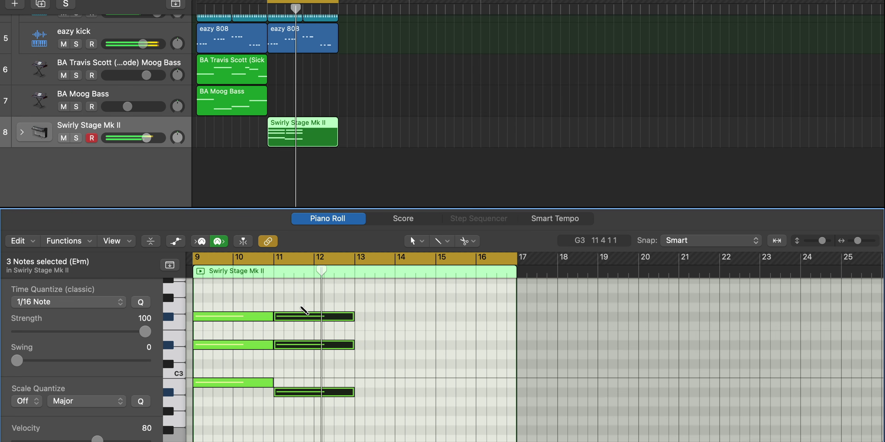
pyautogui.press('super+r')
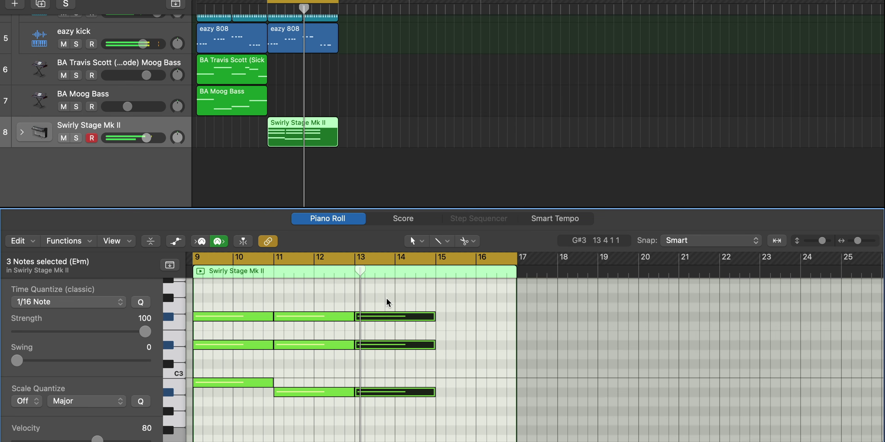
pyautogui.click(391, 307)
pyautogui.click(398, 317)
pyautogui.hotkey('alt', 'shift', 'Down')
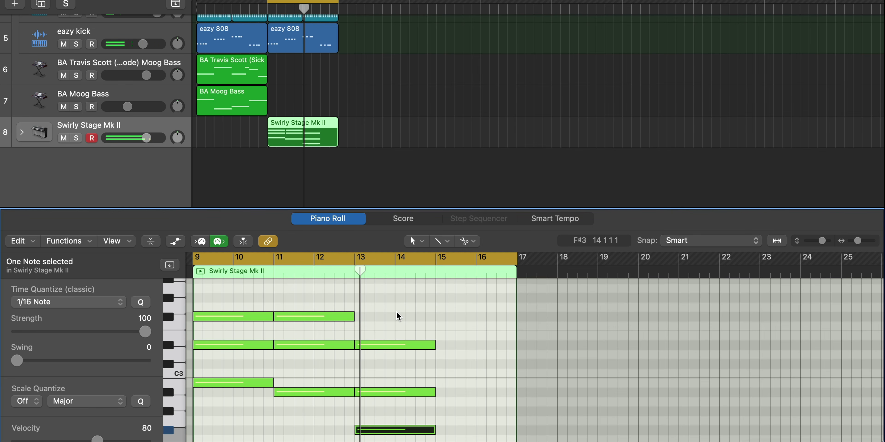
# Step: Raise the bar 13 chord's A#2 to B2, lower its F#2 to F2, and reduce the Swirly Stage Mk II track's volume
pyautogui.moveTo(387, 392); pyautogui.dragTo(387, 390)
pyautogui.press('super+Up')
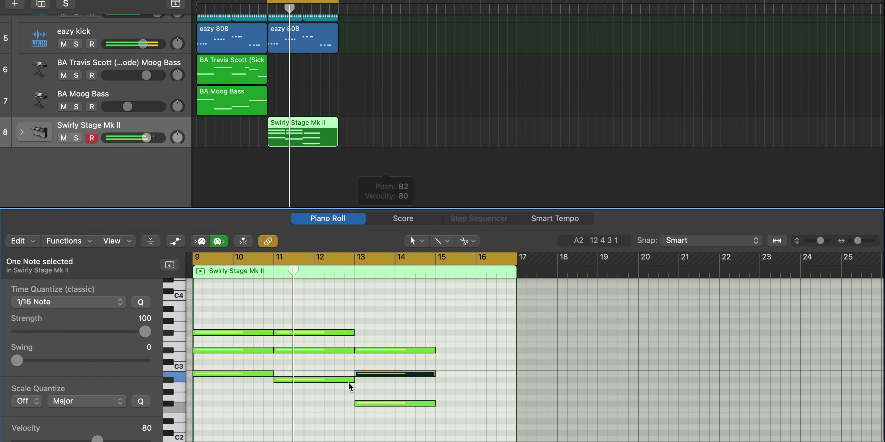
pyautogui.click(375, 409)
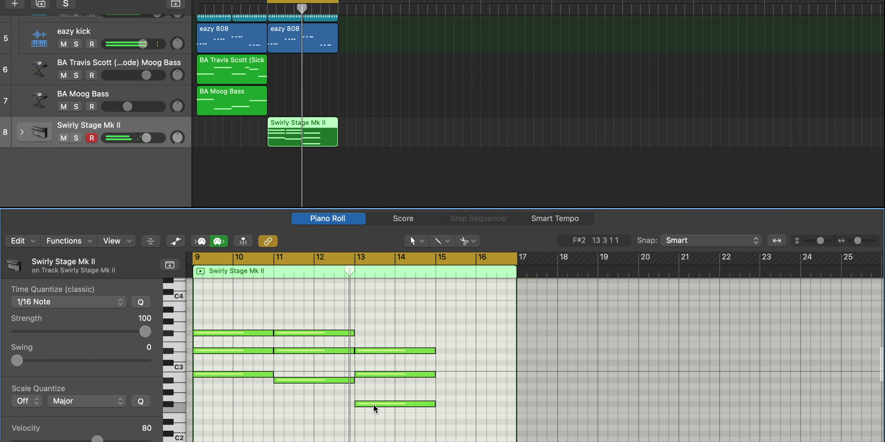
pyautogui.click(374, 406)
pyautogui.hotkey('alt', 'Down')
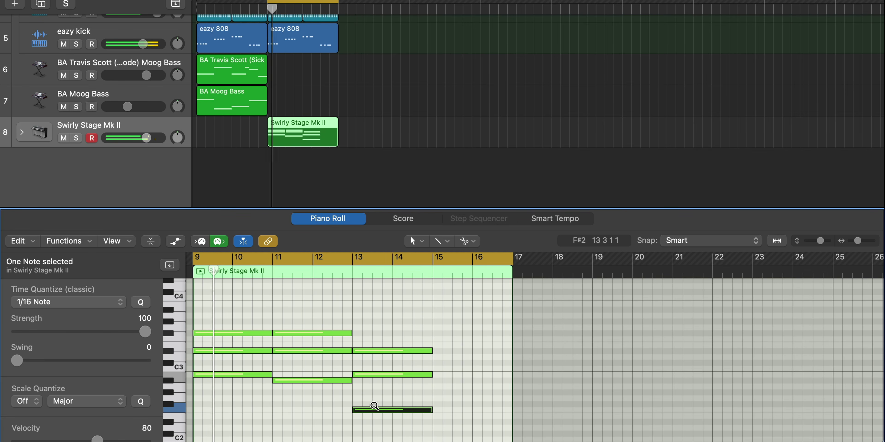
pyautogui.moveTo(146, 138); pyautogui.dragTo(134, 138)
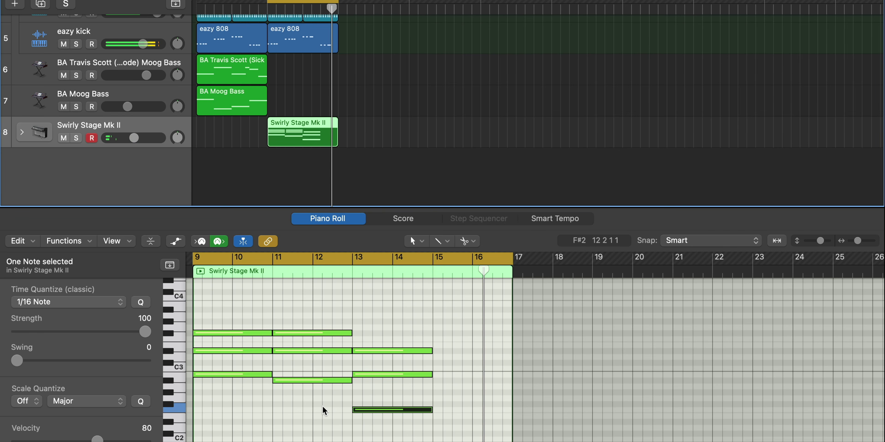
# Step: Copy the bar 11 chord to bar 15 and lower the copy's two upper notes by a semitone to D3 and F3
pyautogui.moveTo(325, 410); pyautogui.dragTo(471, 350)
pyautogui.click(462, 371)
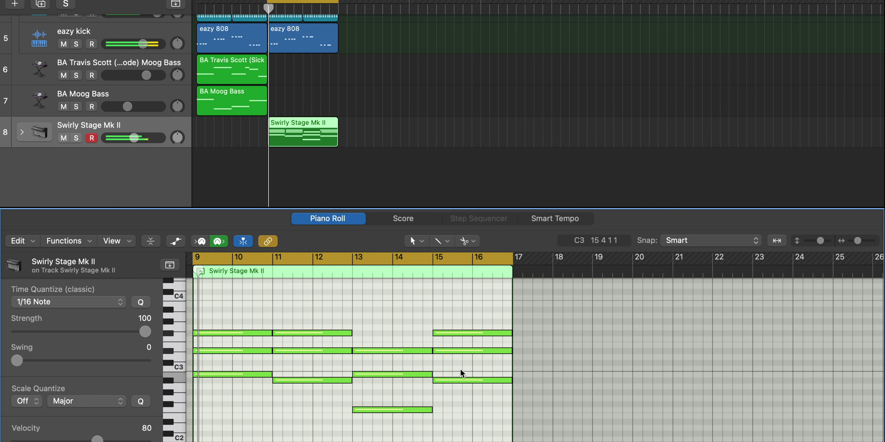
pyautogui.click(460, 351)
pyautogui.press('space')
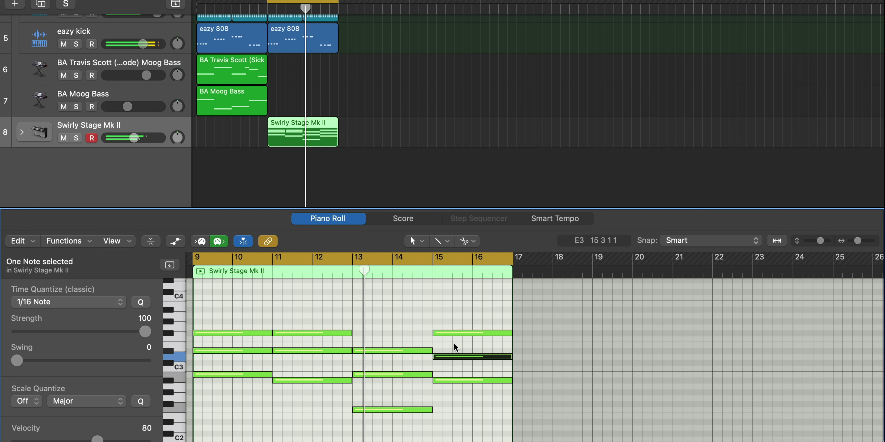
pyautogui.click(459, 339)
pyautogui.moveTo(459, 332); pyautogui.dragTo(458, 339)
pyautogui.click(422, 324)
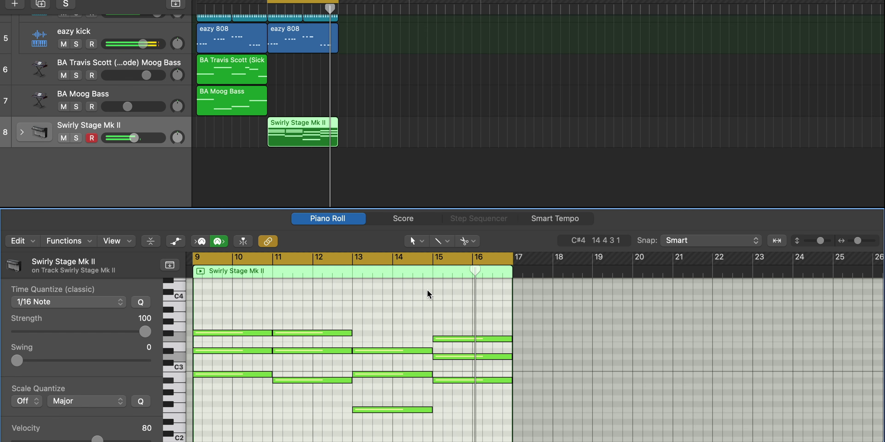
# Step: Close the Piano Roll and lower the Swirly Stage Mk II track's volume to -7.6 dB
pyautogui.moveTo(501, 315); pyautogui.dragTo(481, 439)
pyautogui.press('e')
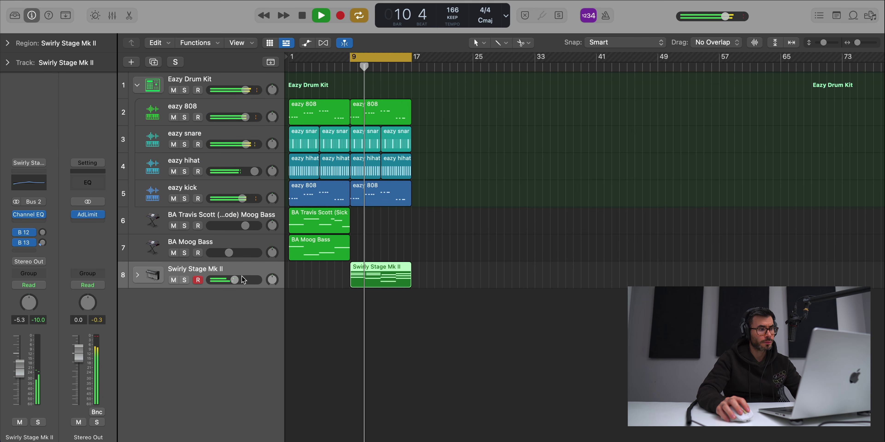
pyautogui.moveTo(234, 280); pyautogui.dragTo(232, 280)
pyautogui.press('space')
# Step: Open the E-Piano instrument on the Swirly Stage Mk II stack's inner track and raise its tine release to 160%
pyautogui.click(137, 274)
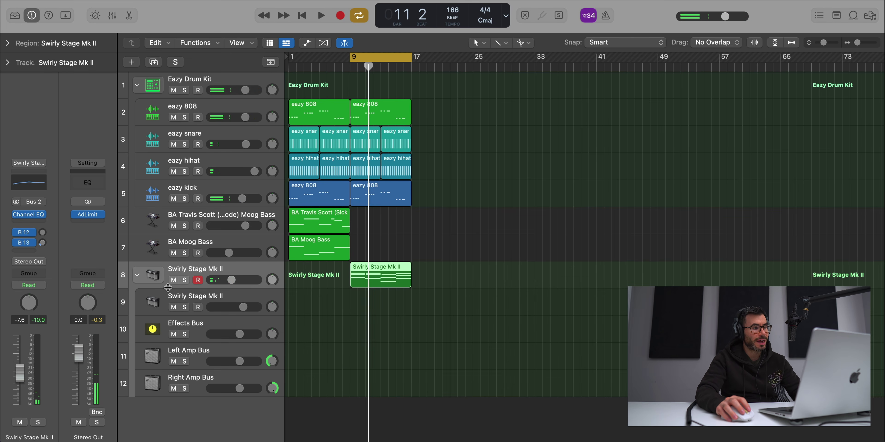
pyautogui.click(184, 293)
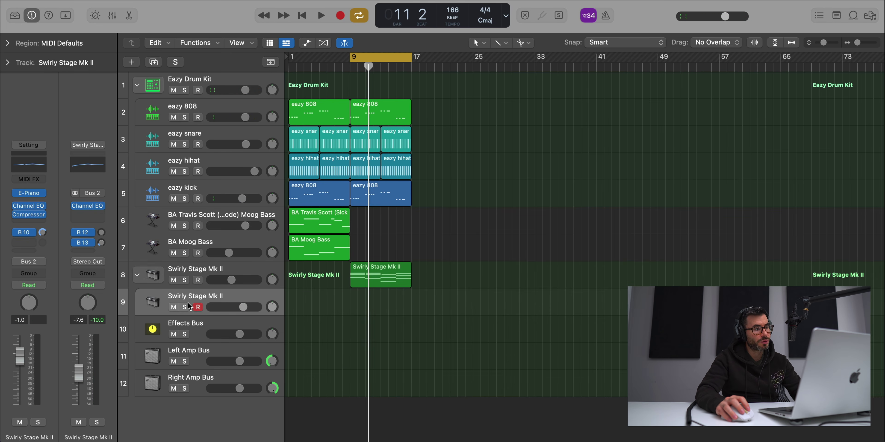
pyautogui.click(29, 193)
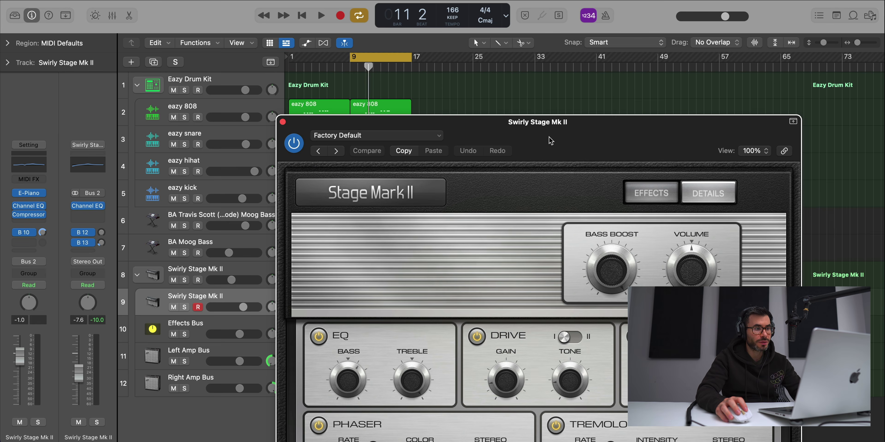
pyautogui.moveTo(476, 136); pyautogui.dragTo(436, 26)
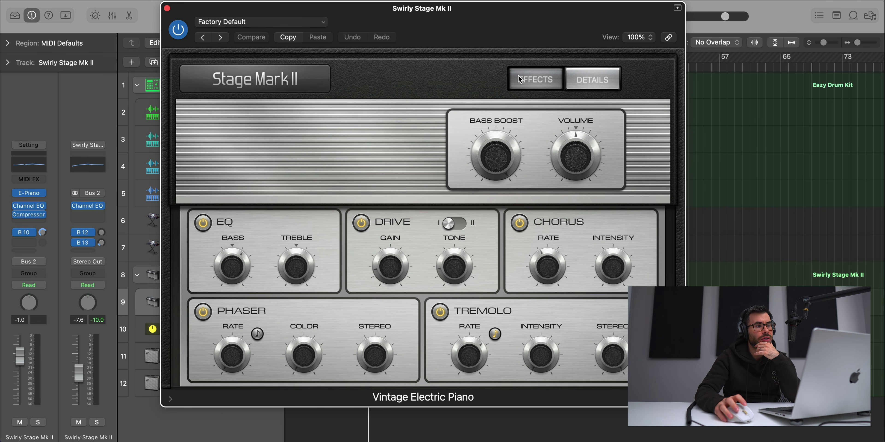
pyautogui.click(576, 84)
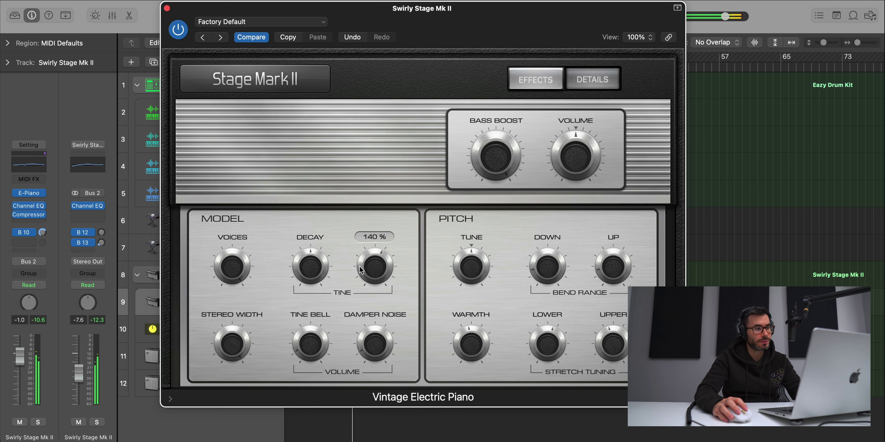
pyautogui.moveTo(376, 264)
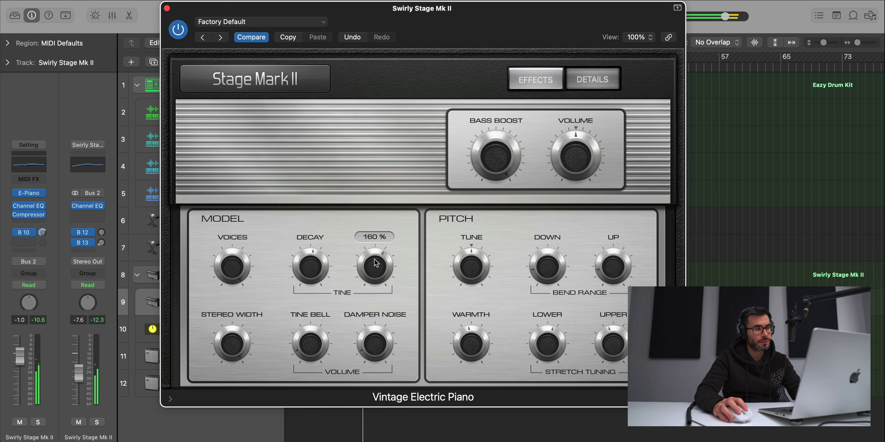
pyautogui.click(167, 7)
# Step: Lower the Swirly Stage Mk II stack's volume to -9.2 dB
pyautogui.moveTo(234, 280); pyautogui.dragTo(229, 280)
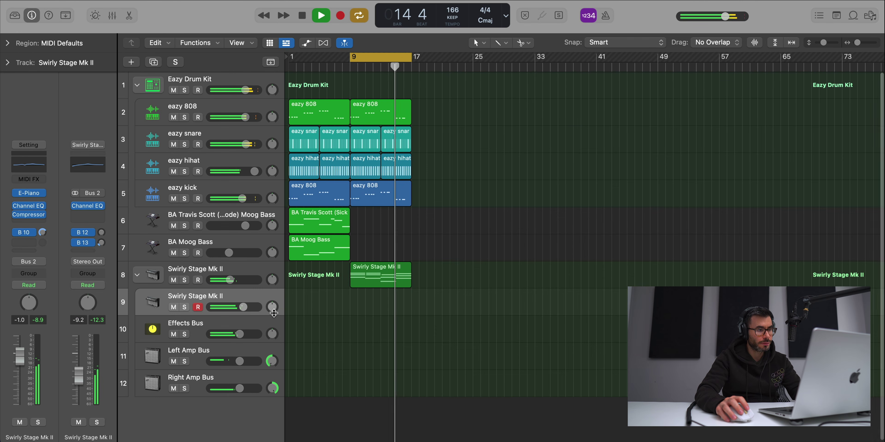
pyautogui.scroll(-1, 323, 302)
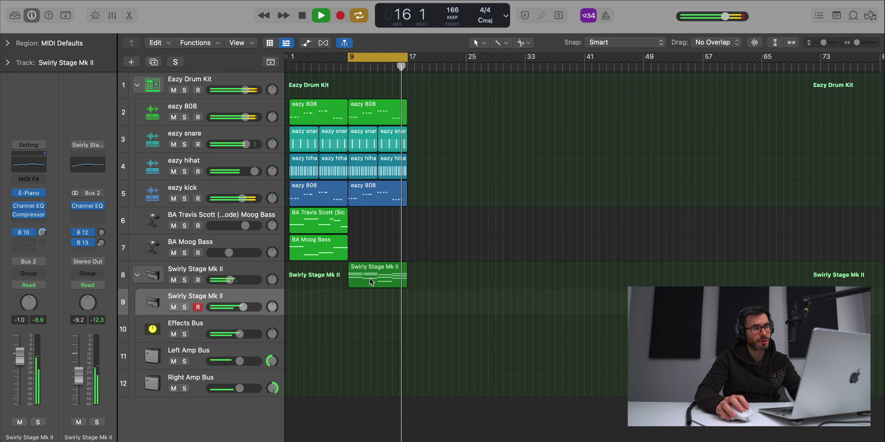
pyautogui.press('space')
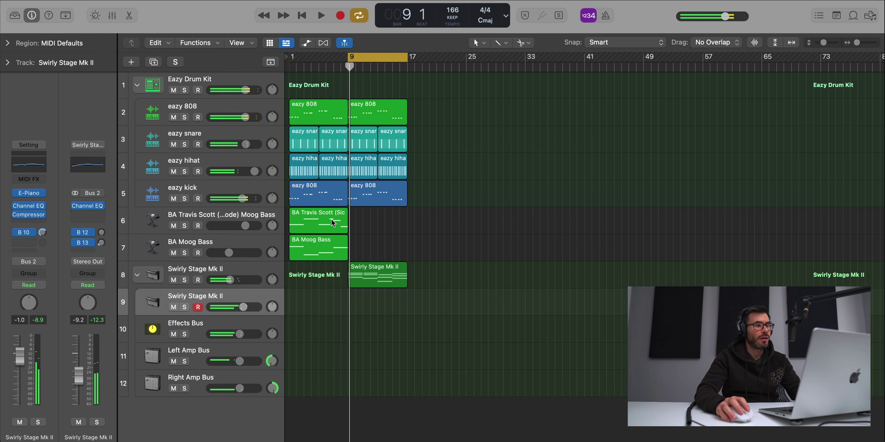
# Step: Create an eight-bar MIDI region from bar 9 on the BA Travis Scott (Sicko Mode) Moog Bass track and open it for editing
pyautogui.rightClick(354, 218)
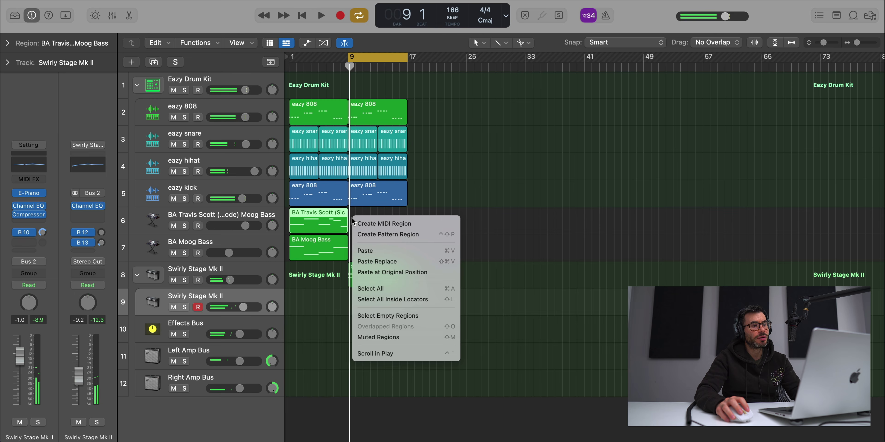
pyautogui.click(365, 224)
pyautogui.moveTo(353, 229); pyautogui.dragTo(408, 229)
pyautogui.doubleClick(395, 224)
# Step: Draw a four-bar D#2 note from bar 9 in the new Moog bass region
pyautogui.moveTo(314, 377); pyautogui.dragTo(307, 403)
pyautogui.moveTo(216, 395); pyautogui.dragTo(351, 410)
pyautogui.press('space')
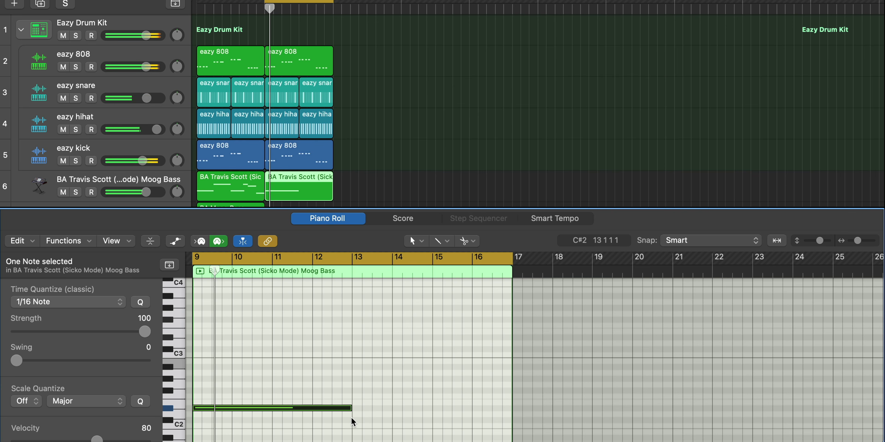
# Step: Repeat the D#2 bass note at bar 13, end it at bar 15, and place a D2 note from bar 15 to 17
pyautogui.scroll(-2, 347, 413)
pyautogui.keyDown('ctrl'); pyautogui.keyDown('alt'); pyautogui.click(338, 399); pyautogui.keyUp('alt'); pyautogui.keyUp('ctrl')
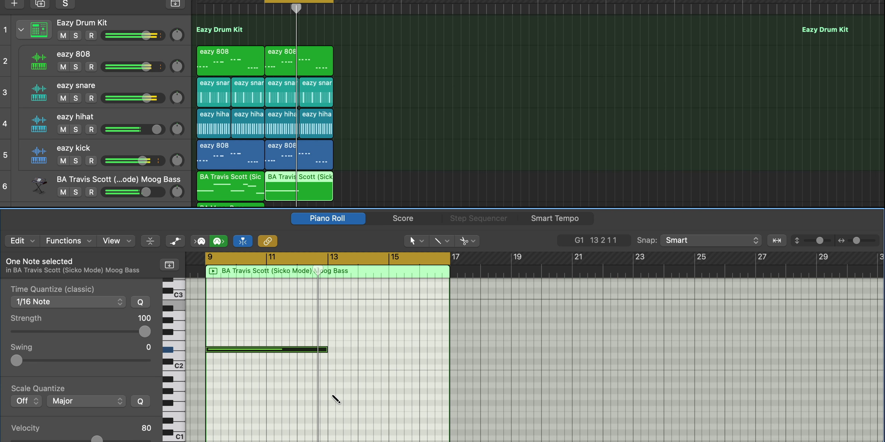
pyautogui.press('super+r')
pyautogui.keyDown('ctrl'); pyautogui.keyDown('alt'); pyautogui.click(392, 379); pyautogui.keyUp('alt'); pyautogui.keyUp('ctrl')
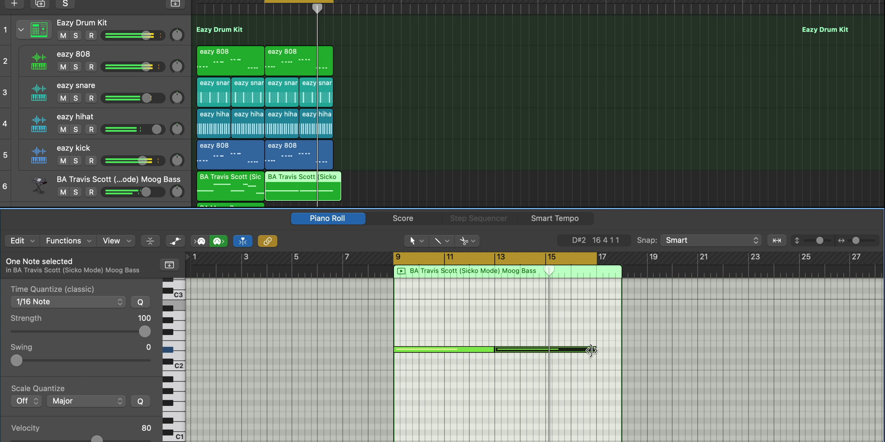
pyautogui.moveTo(592, 350)
pyautogui.mouseDown()
pyautogui.moveTo(542, 352)
pyautogui.moveTo(563, 361)
pyautogui.mouseUp()
pyautogui.keyDown('super'); pyautogui.click(552, 356); pyautogui.keyUp('super')
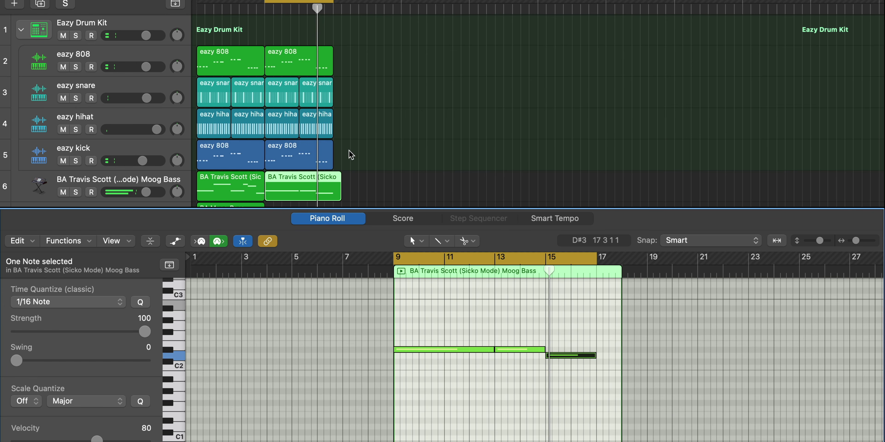
# Step: Trim the end of the second Travis Scott Moog Bass region back to bar 17
pyautogui.moveTo(343, 199); pyautogui.dragTo(334, 198)
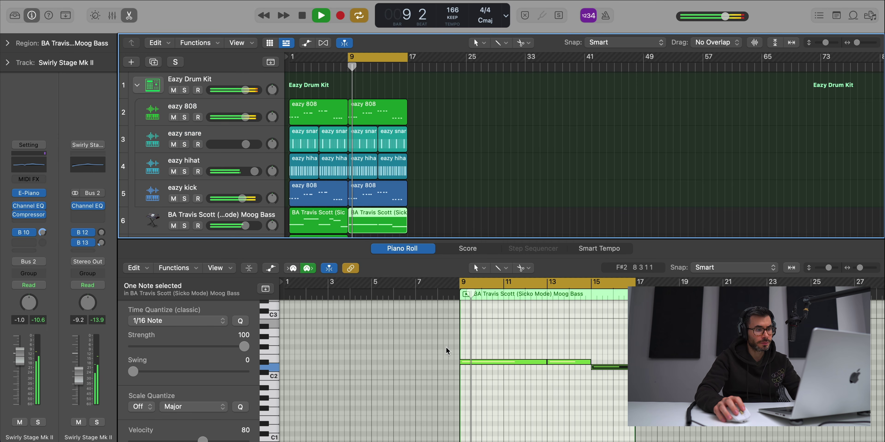
pyautogui.keyDown('ctrl'); pyautogui.keyDown('alt'); pyautogui.click(502, 408); pyautogui.keyUp('alt'); pyautogui.keyUp('ctrl')
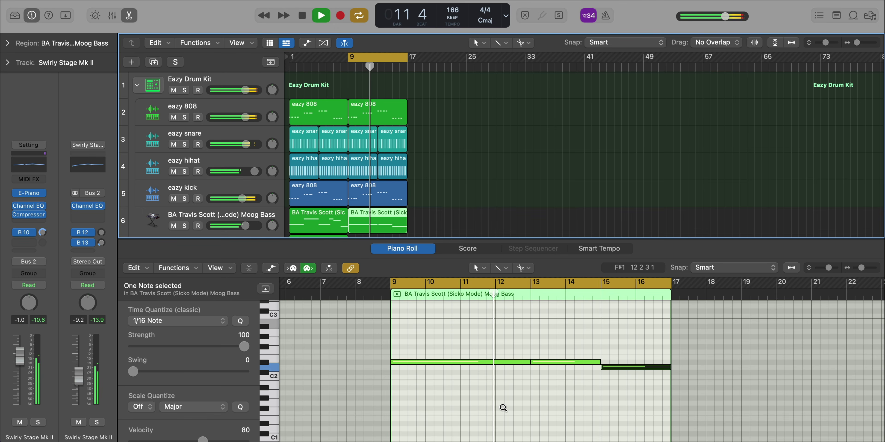
pyautogui.keyDown('ctrl'); pyautogui.keyDown('alt'); pyautogui.click(503, 408); pyautogui.keyUp('alt'); pyautogui.keyUp('ctrl')
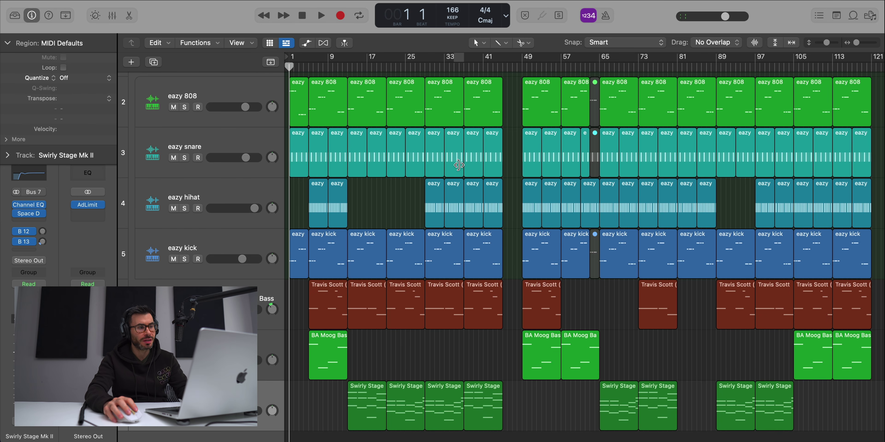
# Step: Cycle bars 29 to 37 around the Swirly Stage Mk II region and solo its track for listening
pyautogui.moveTo(406, 64); pyautogui.dragTo(444, 64)
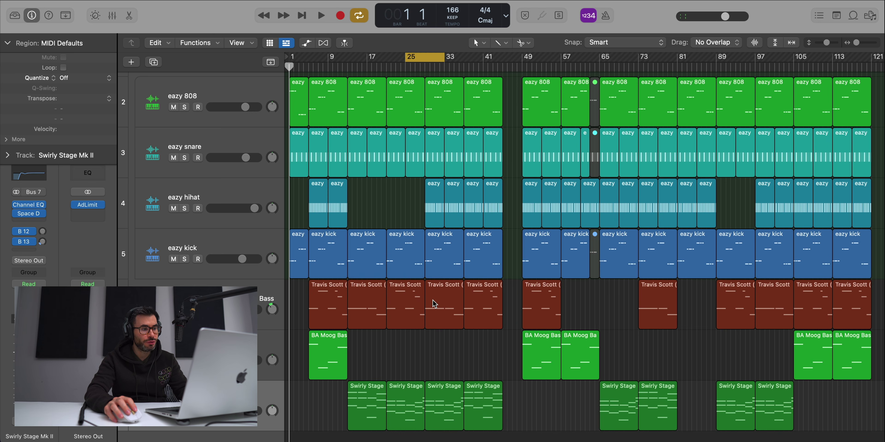
pyautogui.click(451, 416)
pyautogui.press('space')
pyautogui.scroll(3, 426, 416)
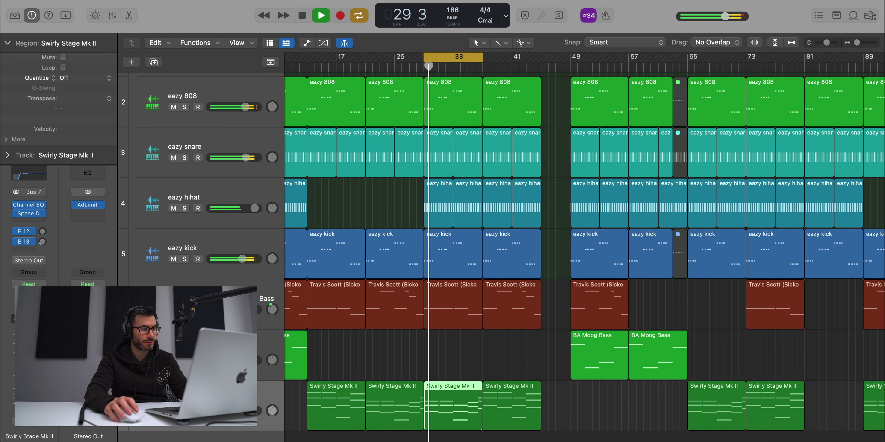
pyautogui.press('s')
pyautogui.scroll(2, 462, 209)
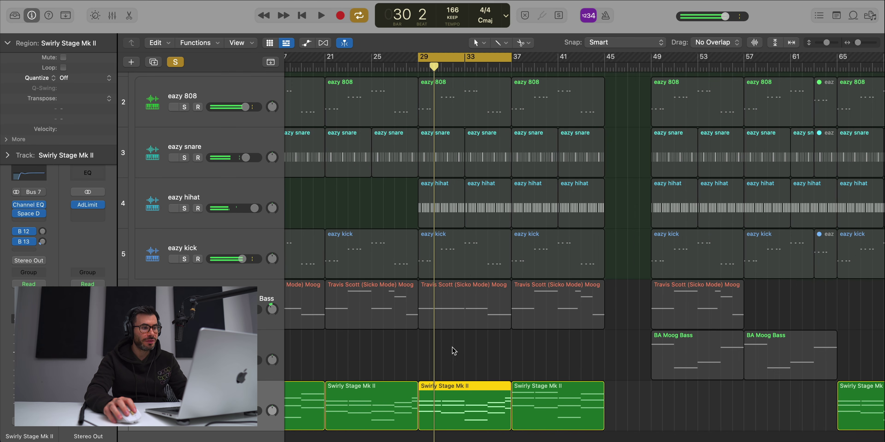
# Step: Open the bar 29 Swirly Stage Mk II region in the Piano Roll and audition its closing chords in bars 35 to 37
pyautogui.doubleClick(462, 406)
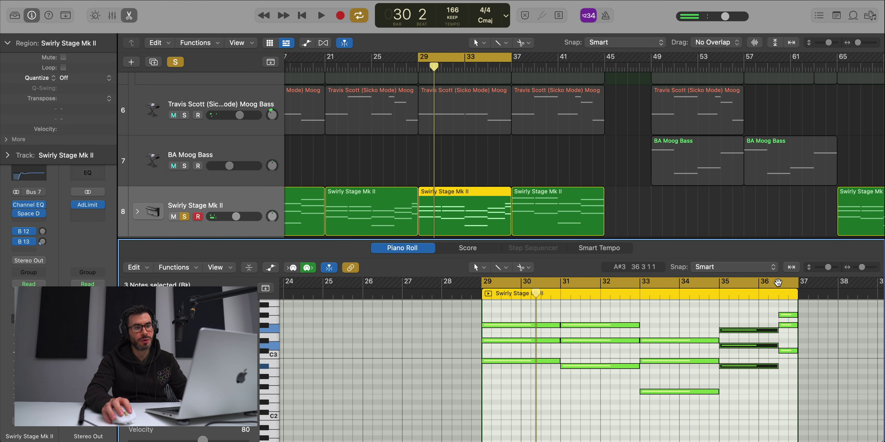
pyautogui.click(723, 286)
pyautogui.moveTo(723, 285); pyautogui.dragTo(798, 288)
pyautogui.press('space')
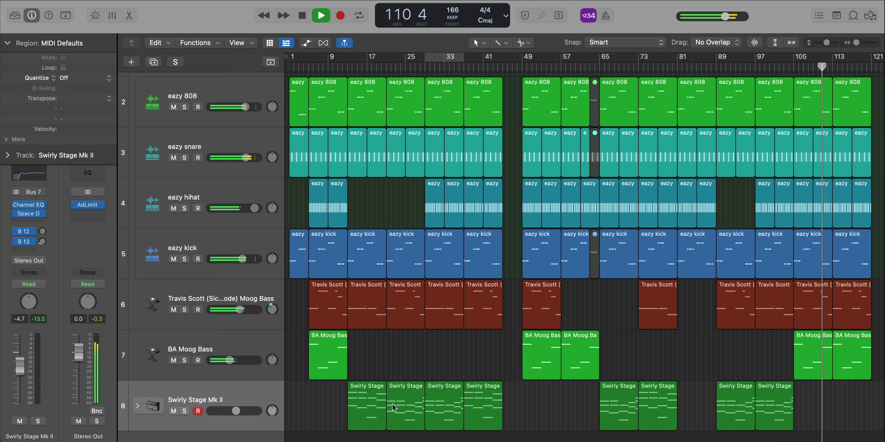
pyautogui.hscroll(10, 392, 404)
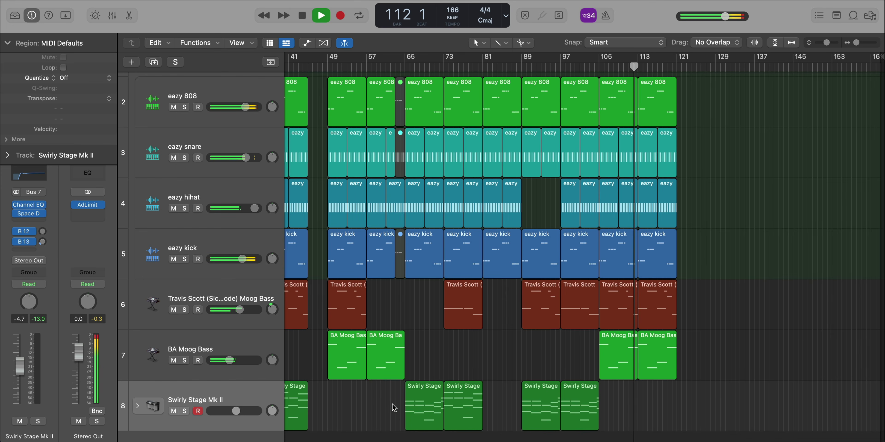